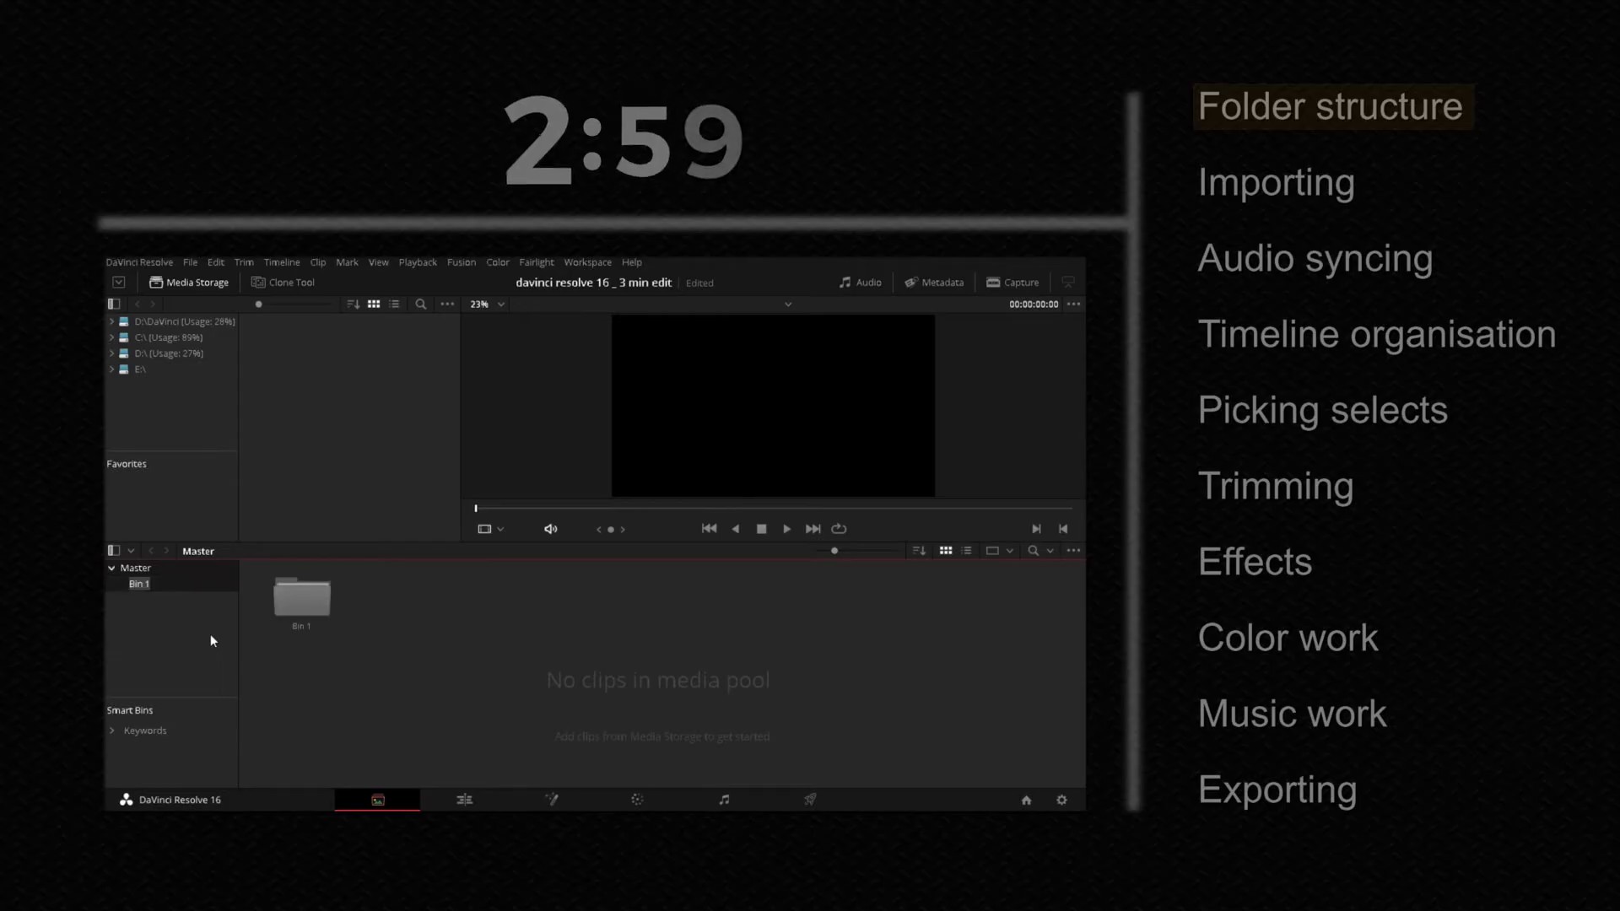
# Step: Create media pool bins named 010_Sequences, 020_videos, 030_audio, 040_graphics, 050_exports and 060_misc
pyautogui.write('010_Sequences')
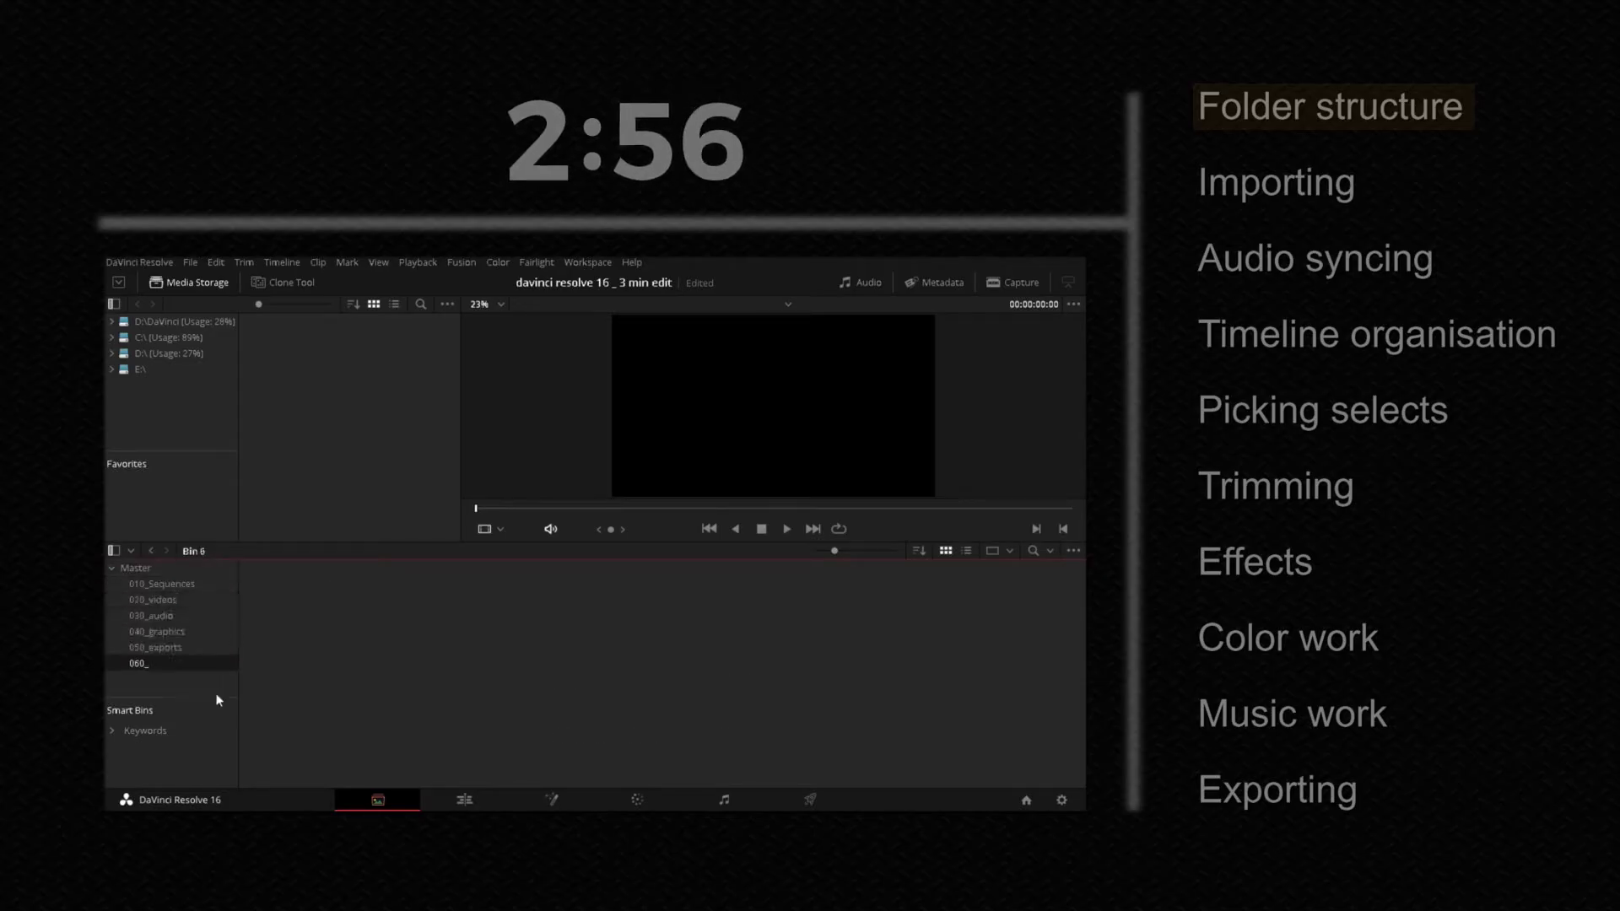
pyautogui.write('mis')
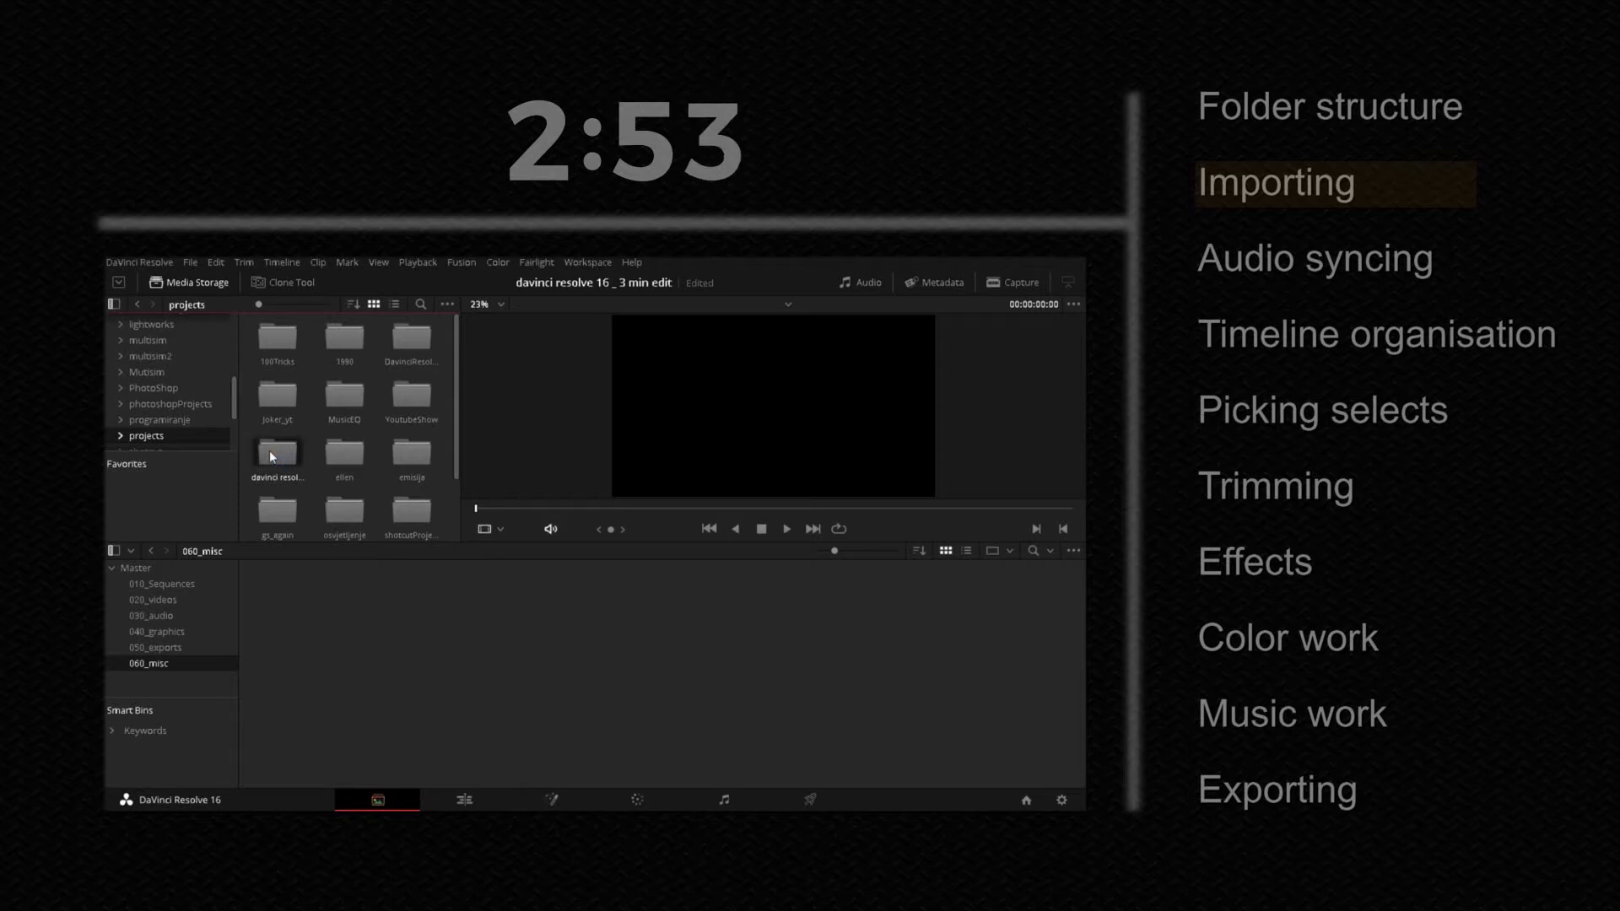
# Step: Import the project's video folder into the 020_videos bin, and its audio folders into 030_audio
pyautogui.doubleClick(270, 449)
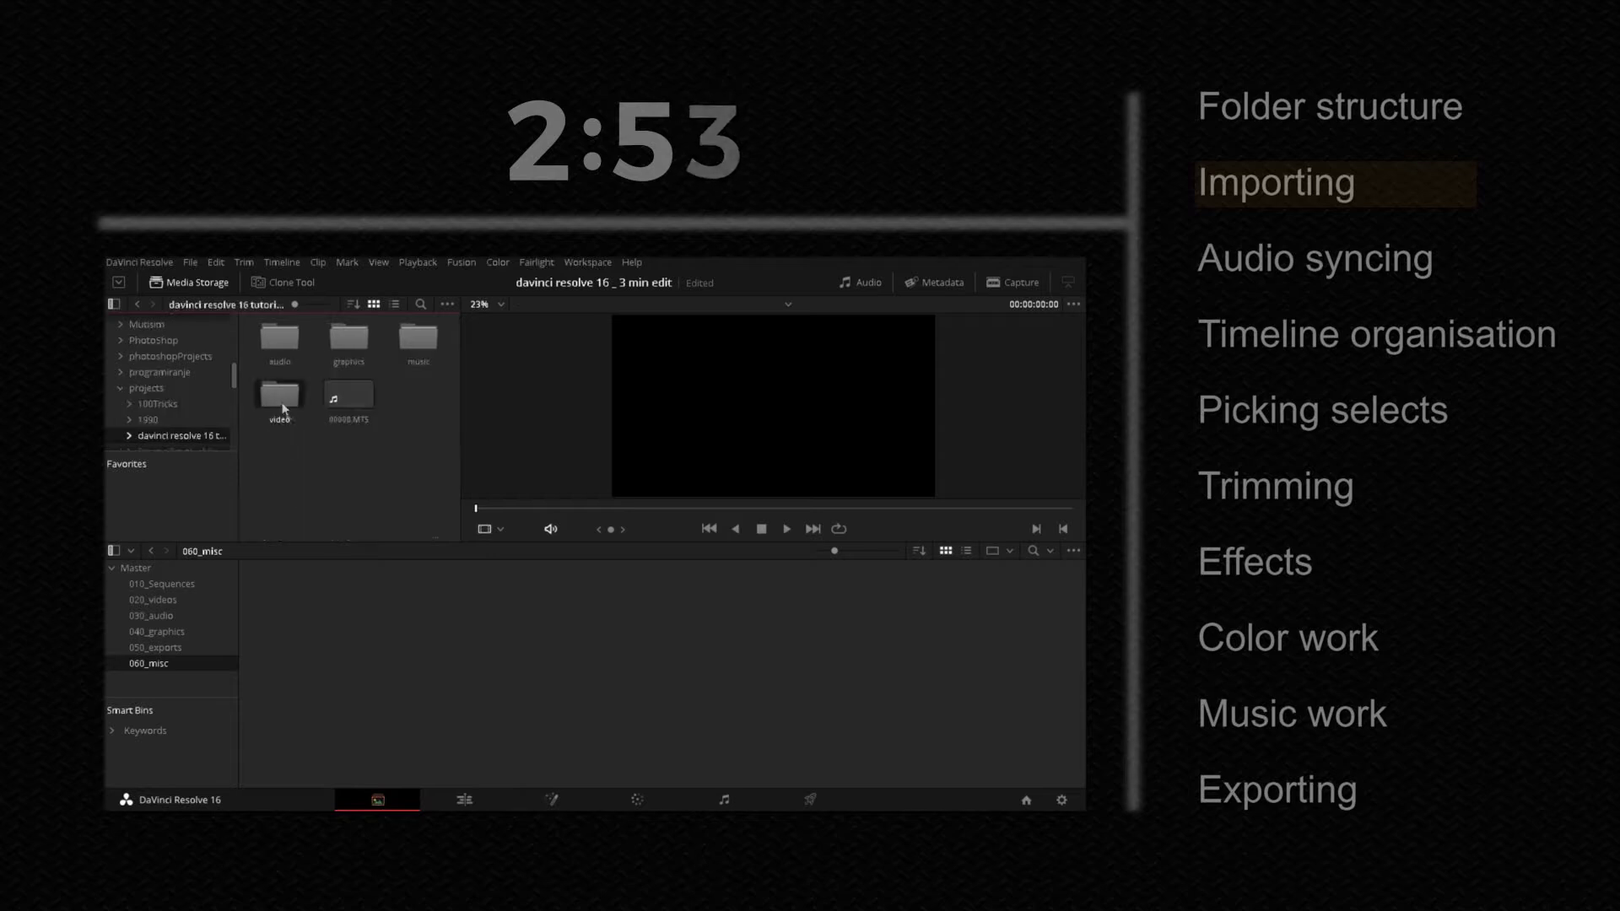
pyautogui.moveTo(285, 405); pyautogui.dragTo(241, 641)
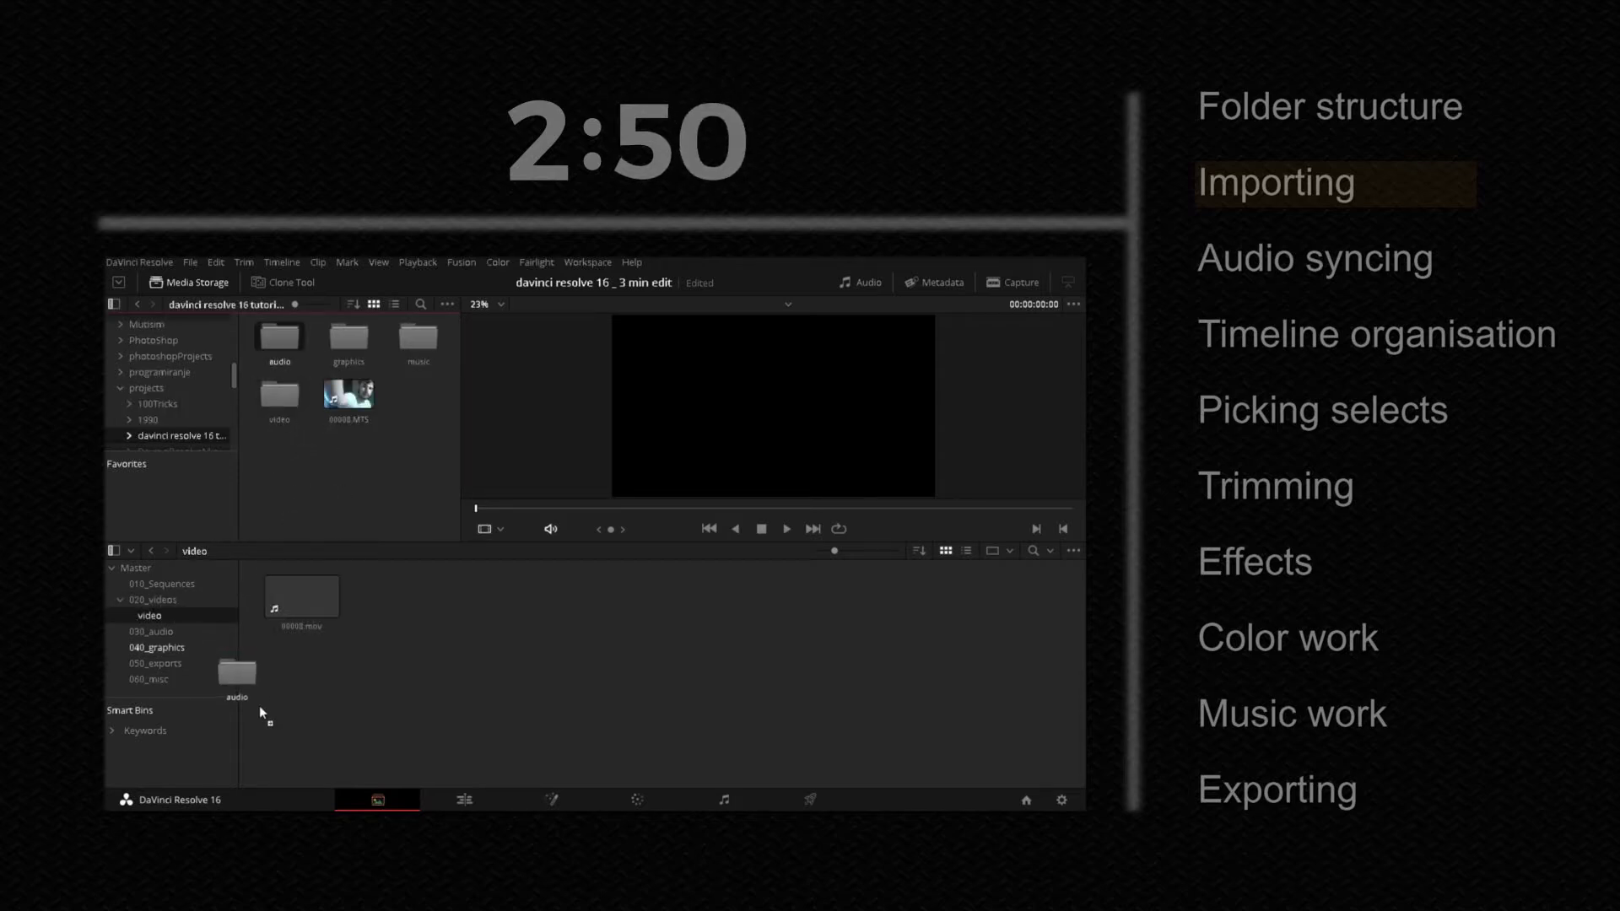
pyautogui.moveTo(260, 706); pyautogui.dragTo(247, 688)
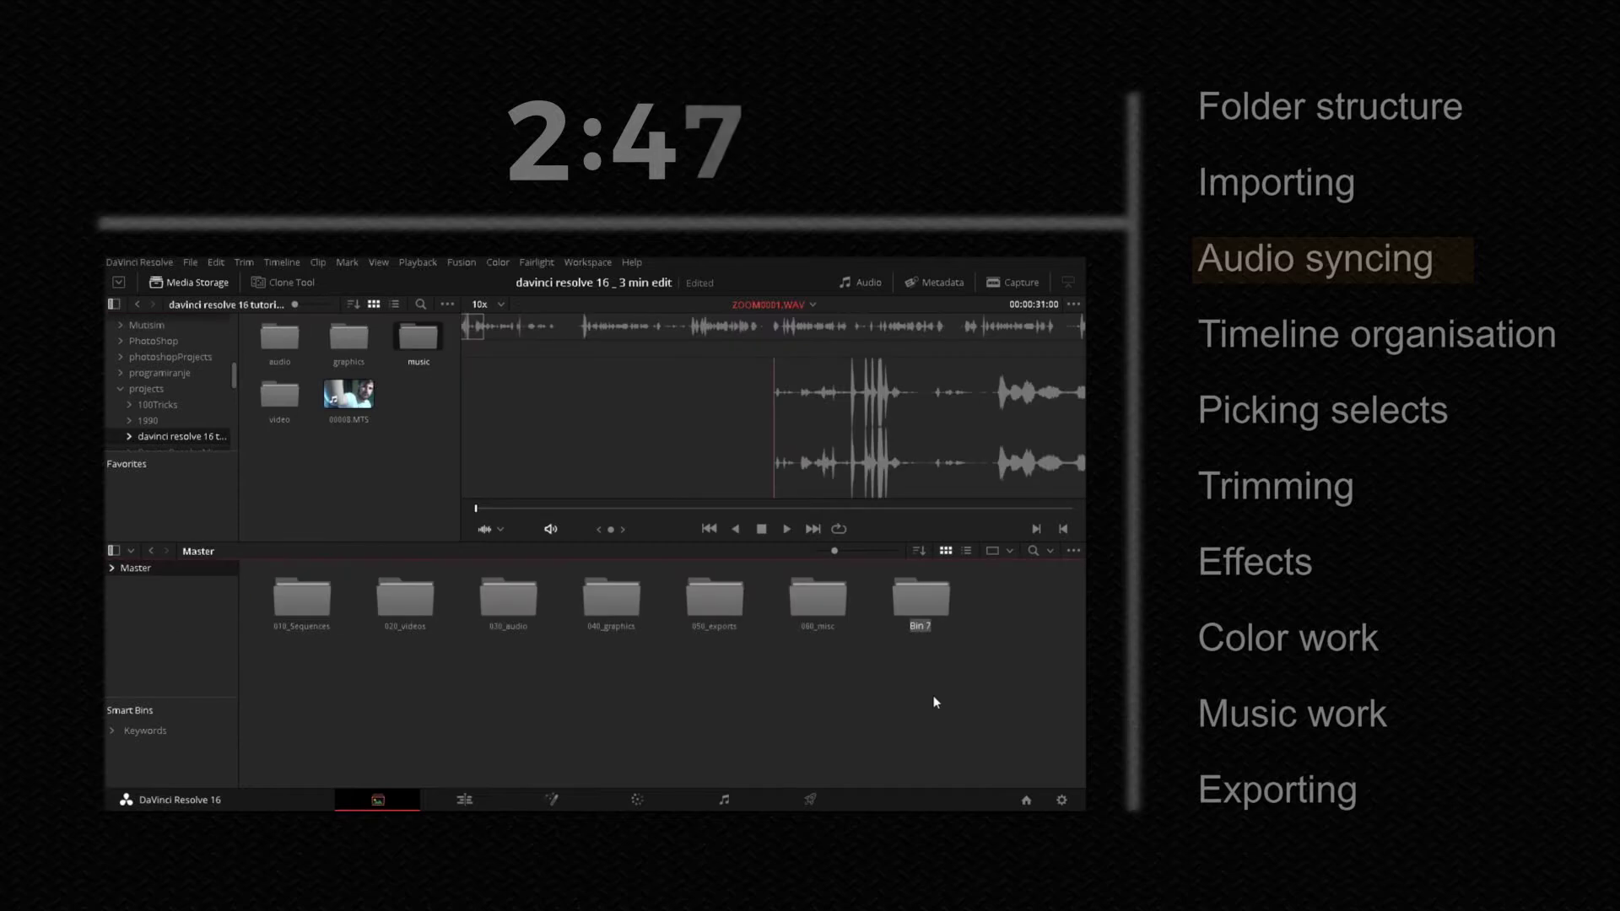
# Step: Create a 015_sync bin and copy 00008.mov and ZOOM0001.WAV into it, selecting both for audio syncing
pyautogui.write('015_sync')
pyautogui.press('Return')
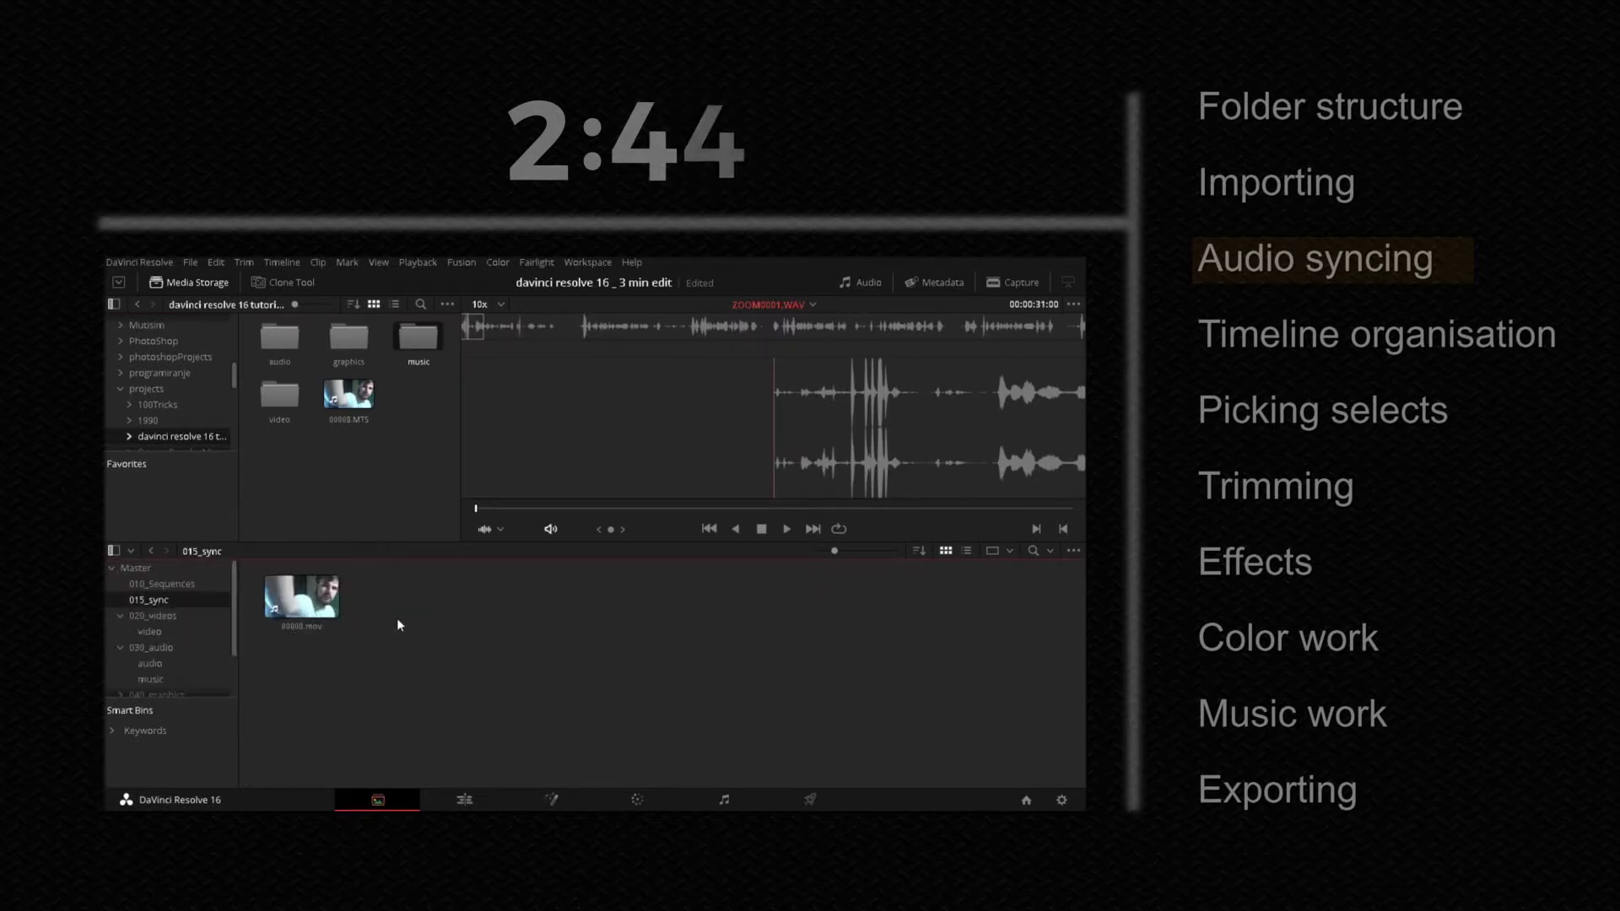
pyautogui.hotkey('ctrl', 'v')
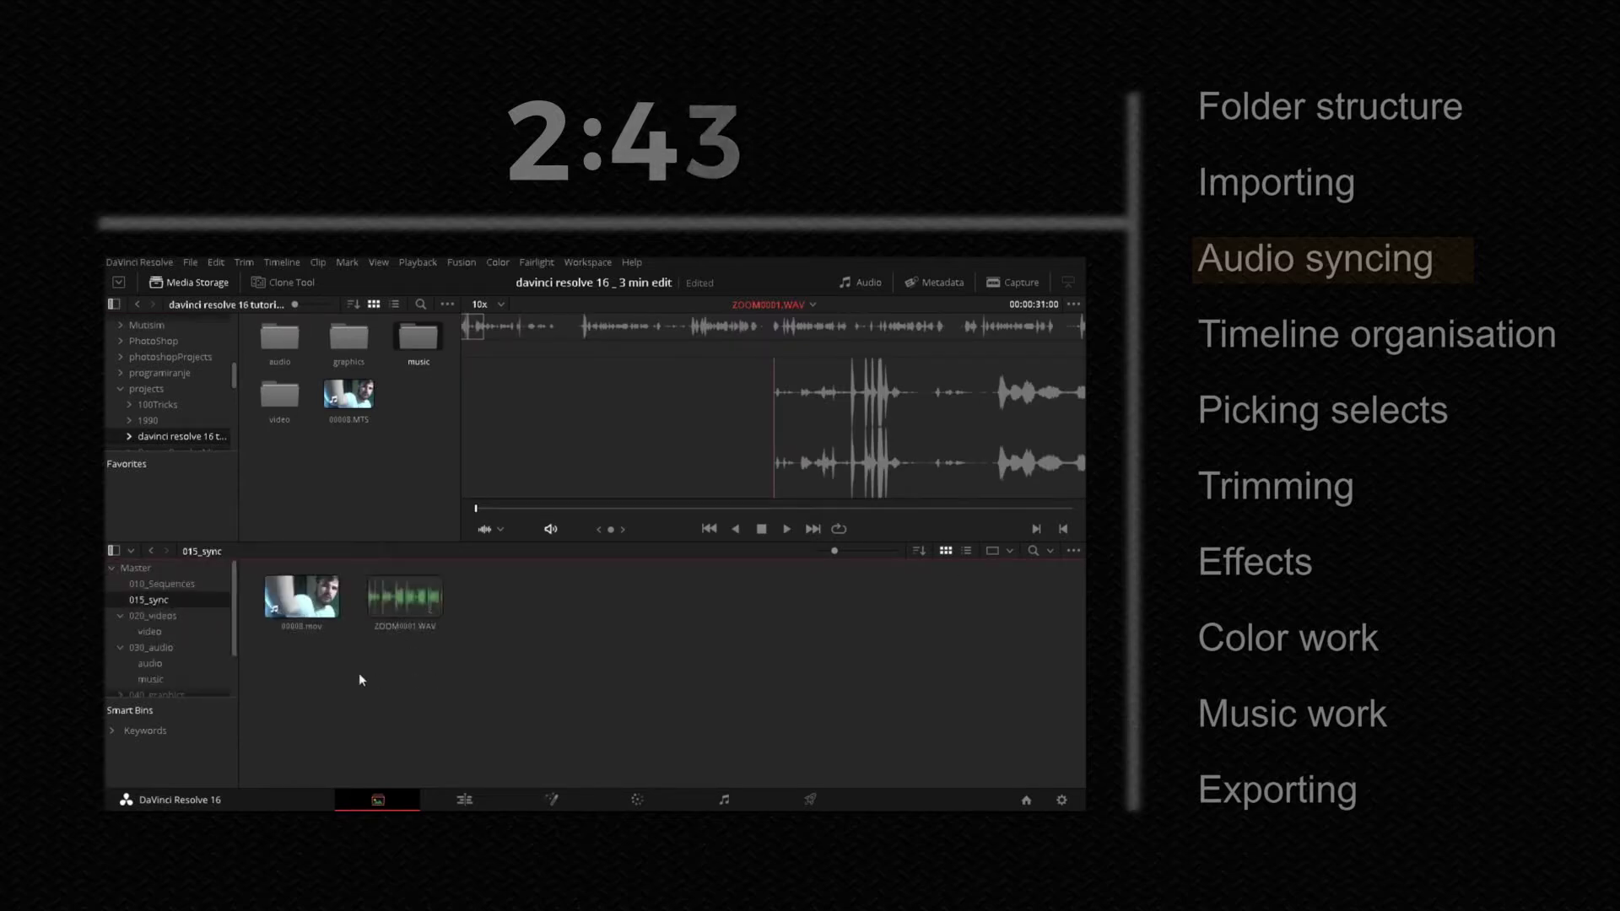
pyautogui.moveTo(311, 663); pyautogui.dragTo(425, 598)
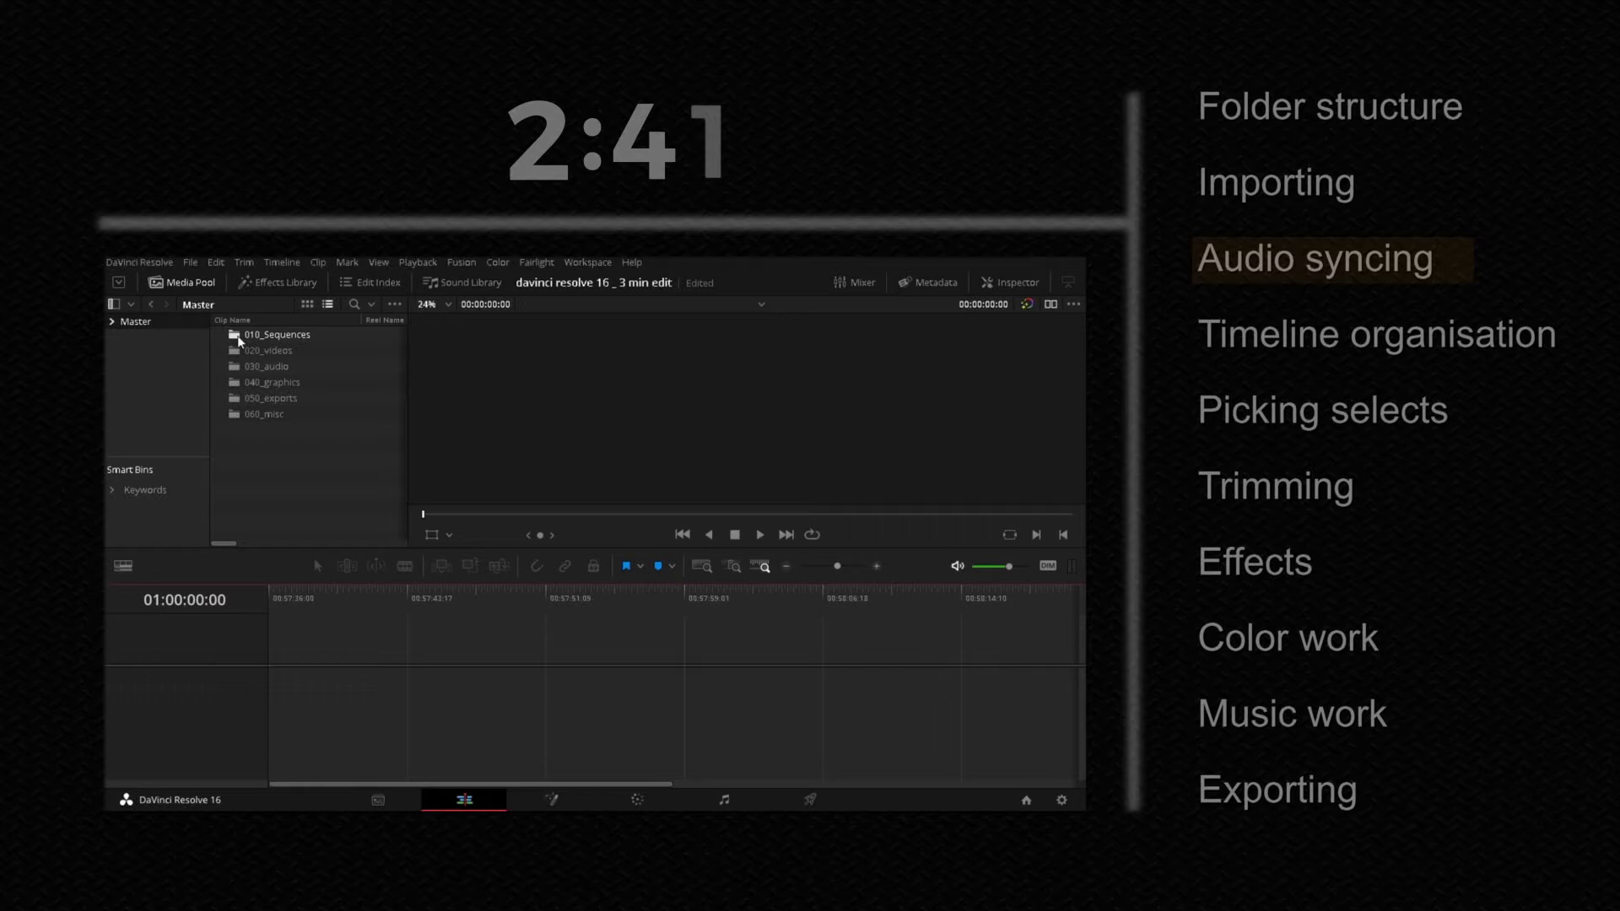
# Step: Create a Selects timeline in the 010_Sequences bin and place 00008.mov on it with ZOOM0001.WAV on Audio 2
pyautogui.doubleClick(239, 336)
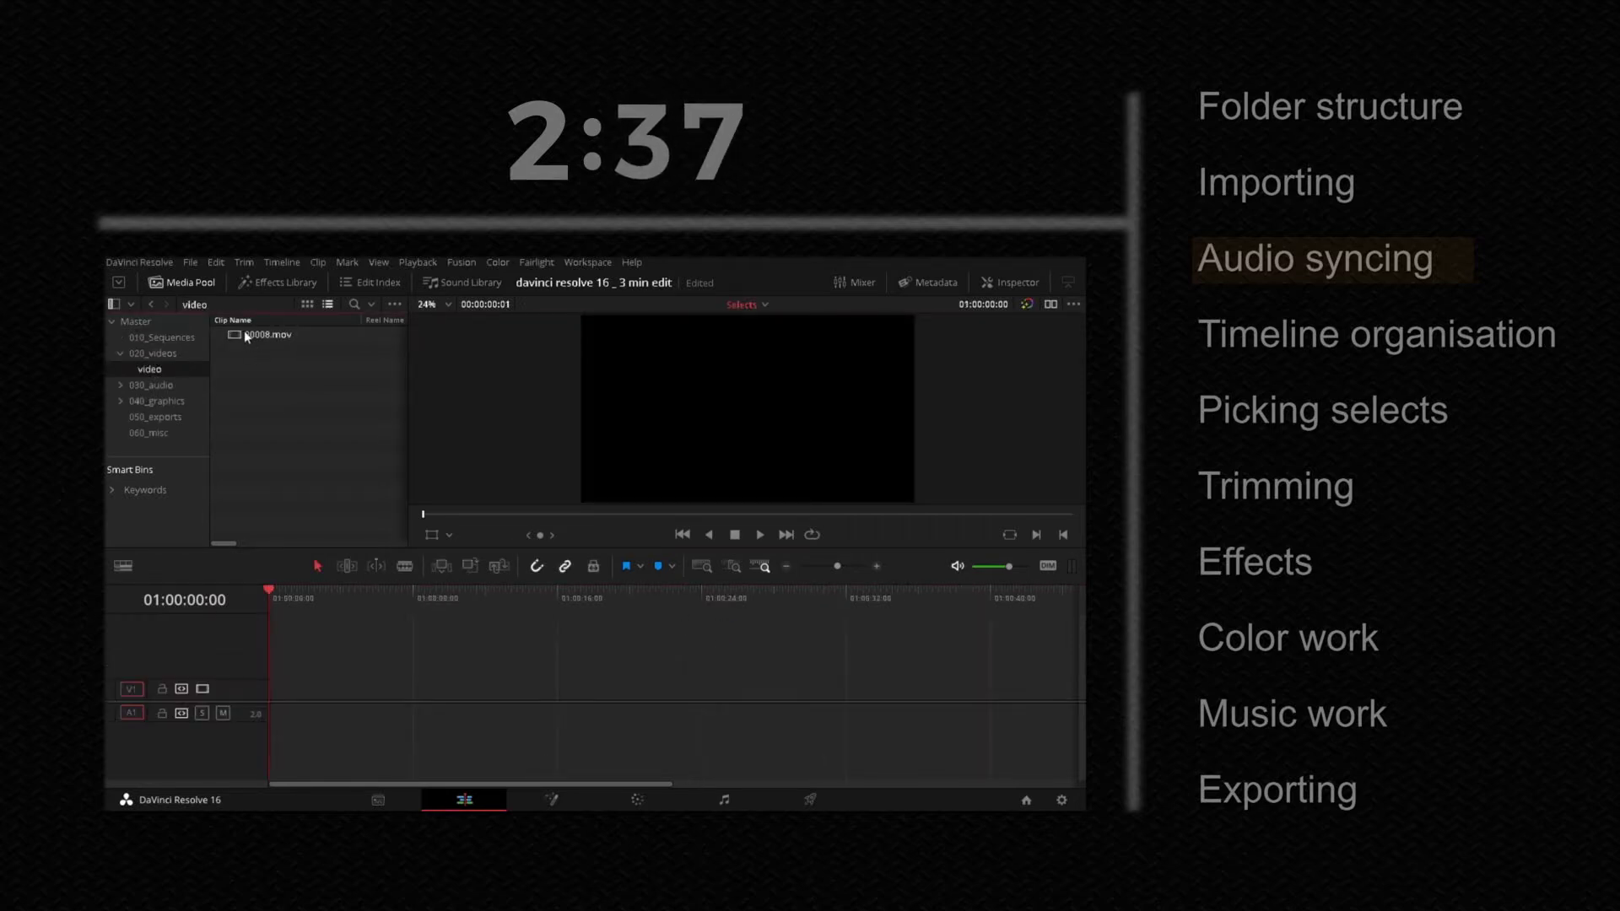
pyautogui.moveTo(245, 333); pyautogui.dragTo(311, 611)
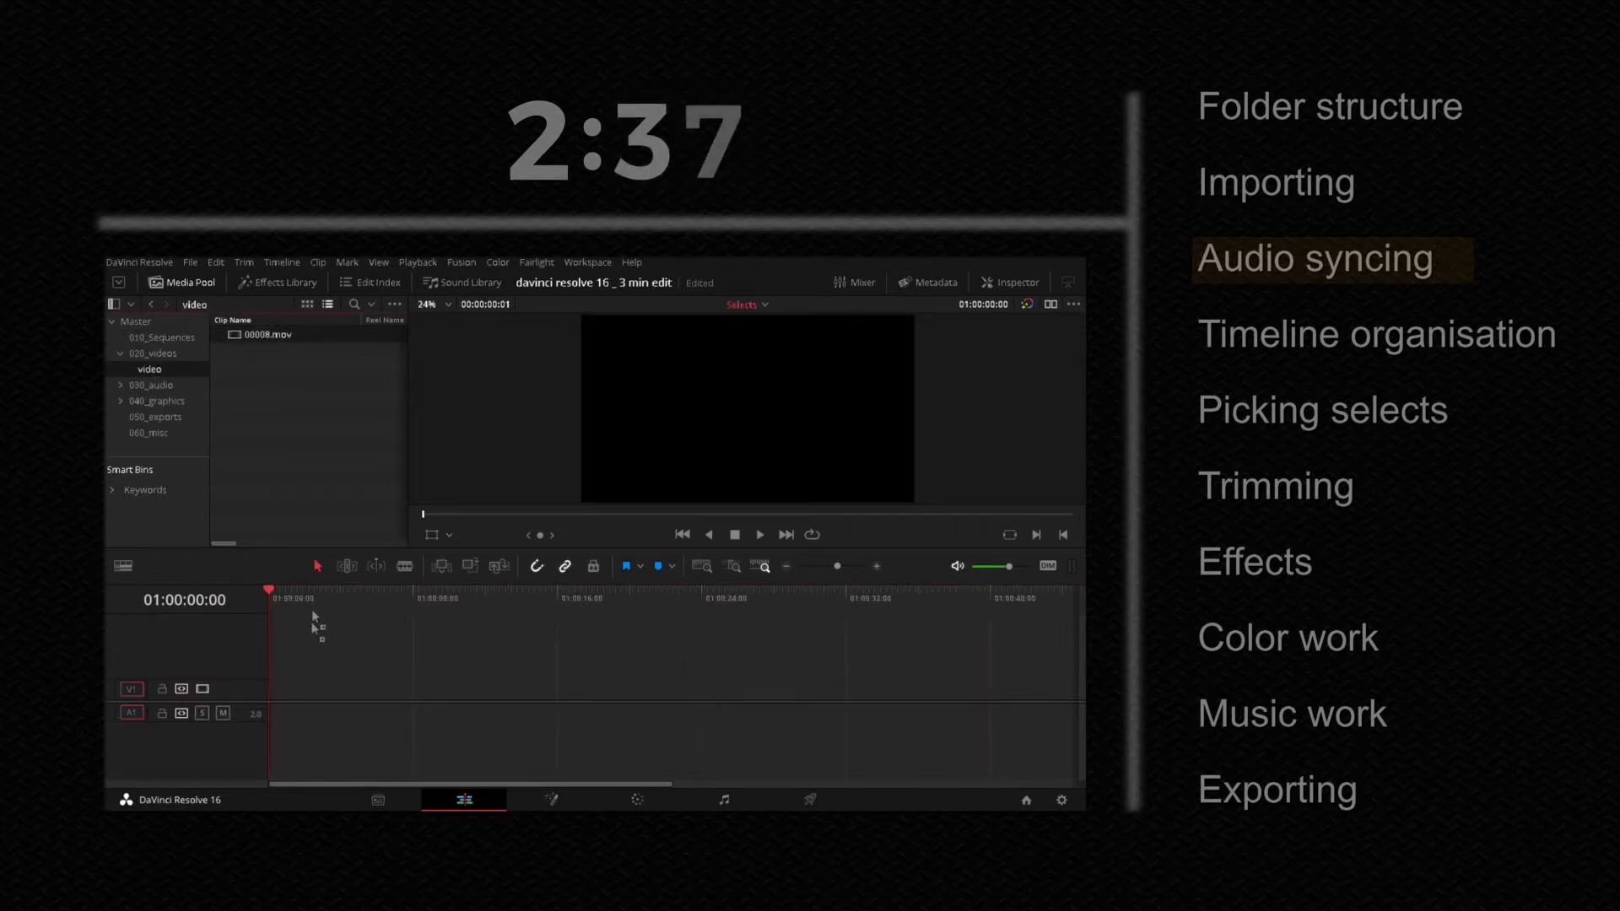
pyautogui.moveTo(261, 335); pyautogui.dragTo(386, 737)
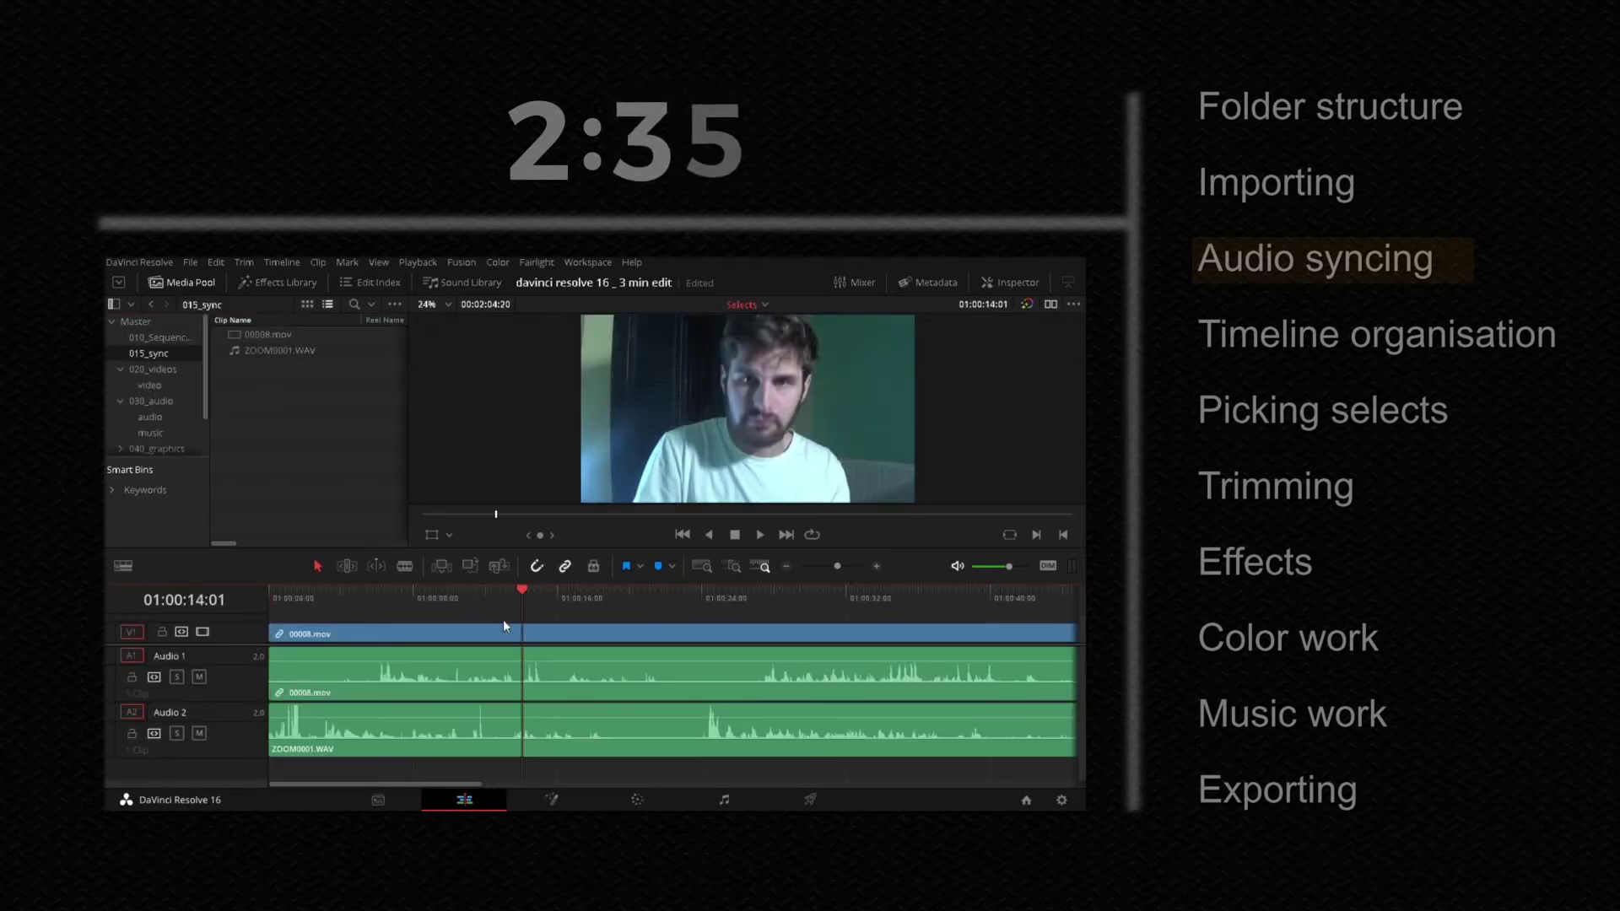
# Step: Align ZOOM0001.WAV with the hand clap in 00008.mov at 01:00:14:20, muting the audio tracks in turn to compare them
pyautogui.click(198, 678)
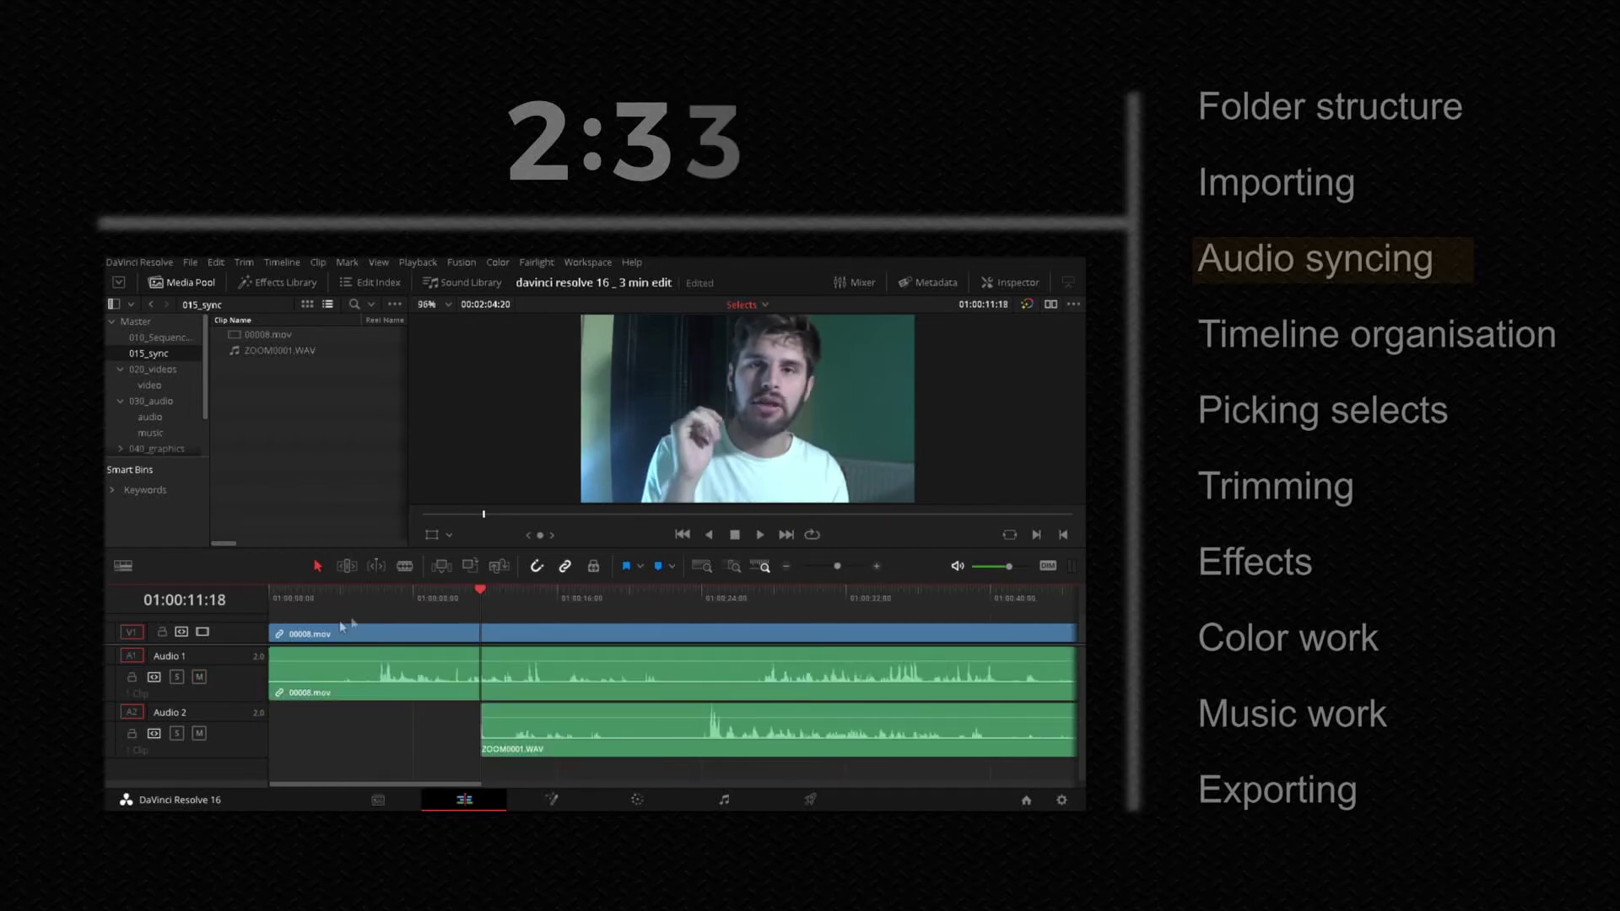
pyautogui.click(197, 736)
pyautogui.click(537, 592)
pyautogui.hotkey('ctrl', '=')
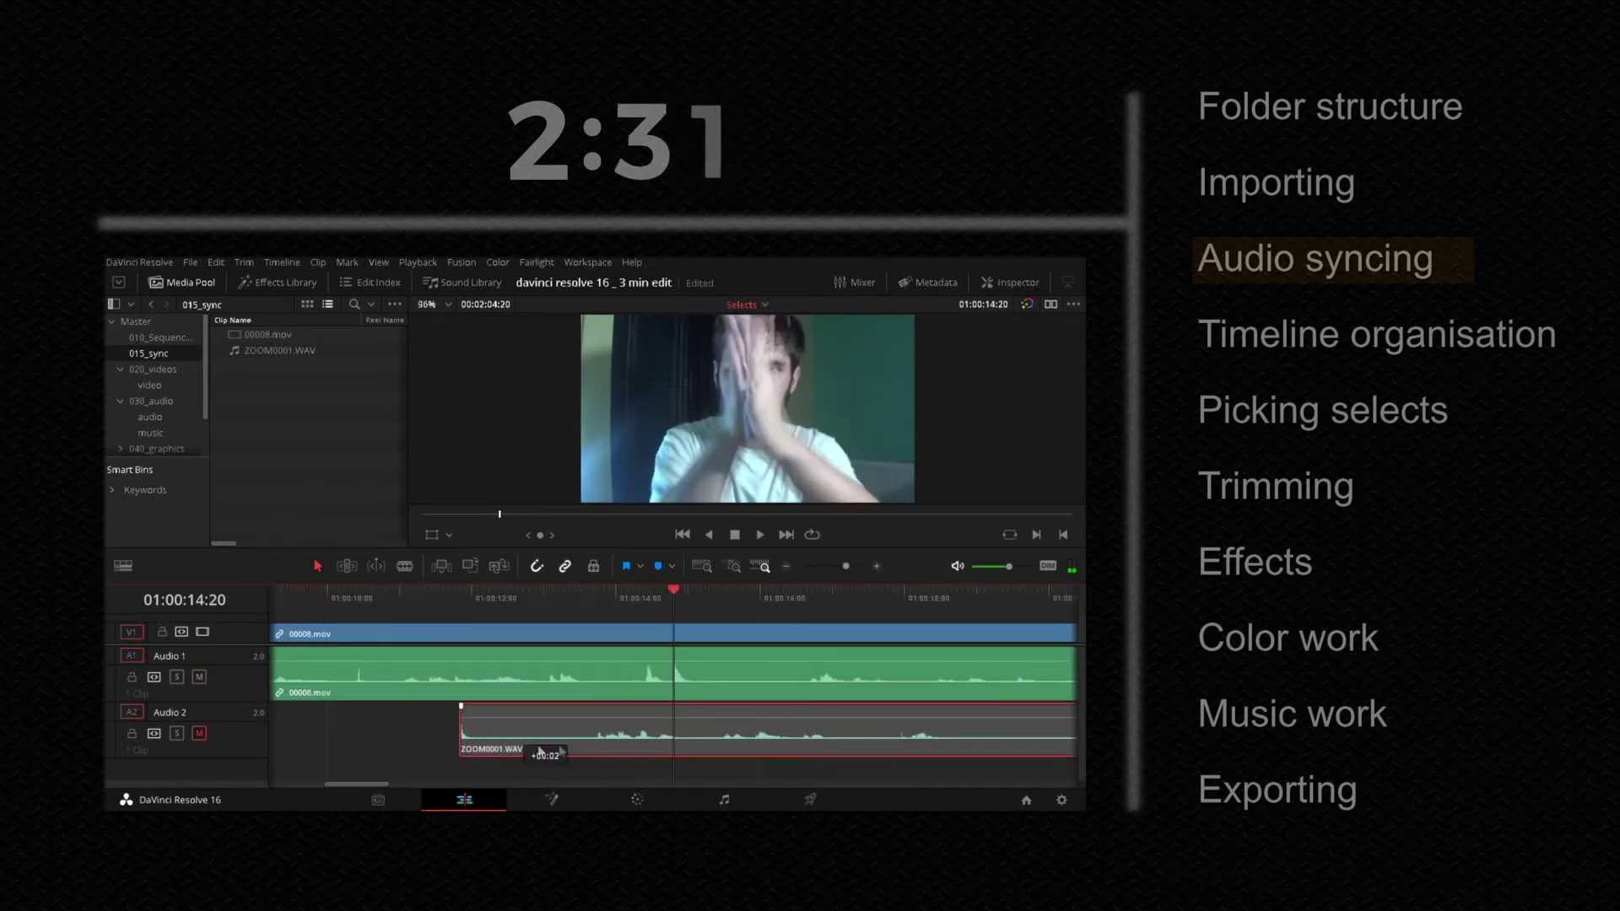
pyautogui.moveTo(521, 750); pyautogui.dragTo(745, 749)
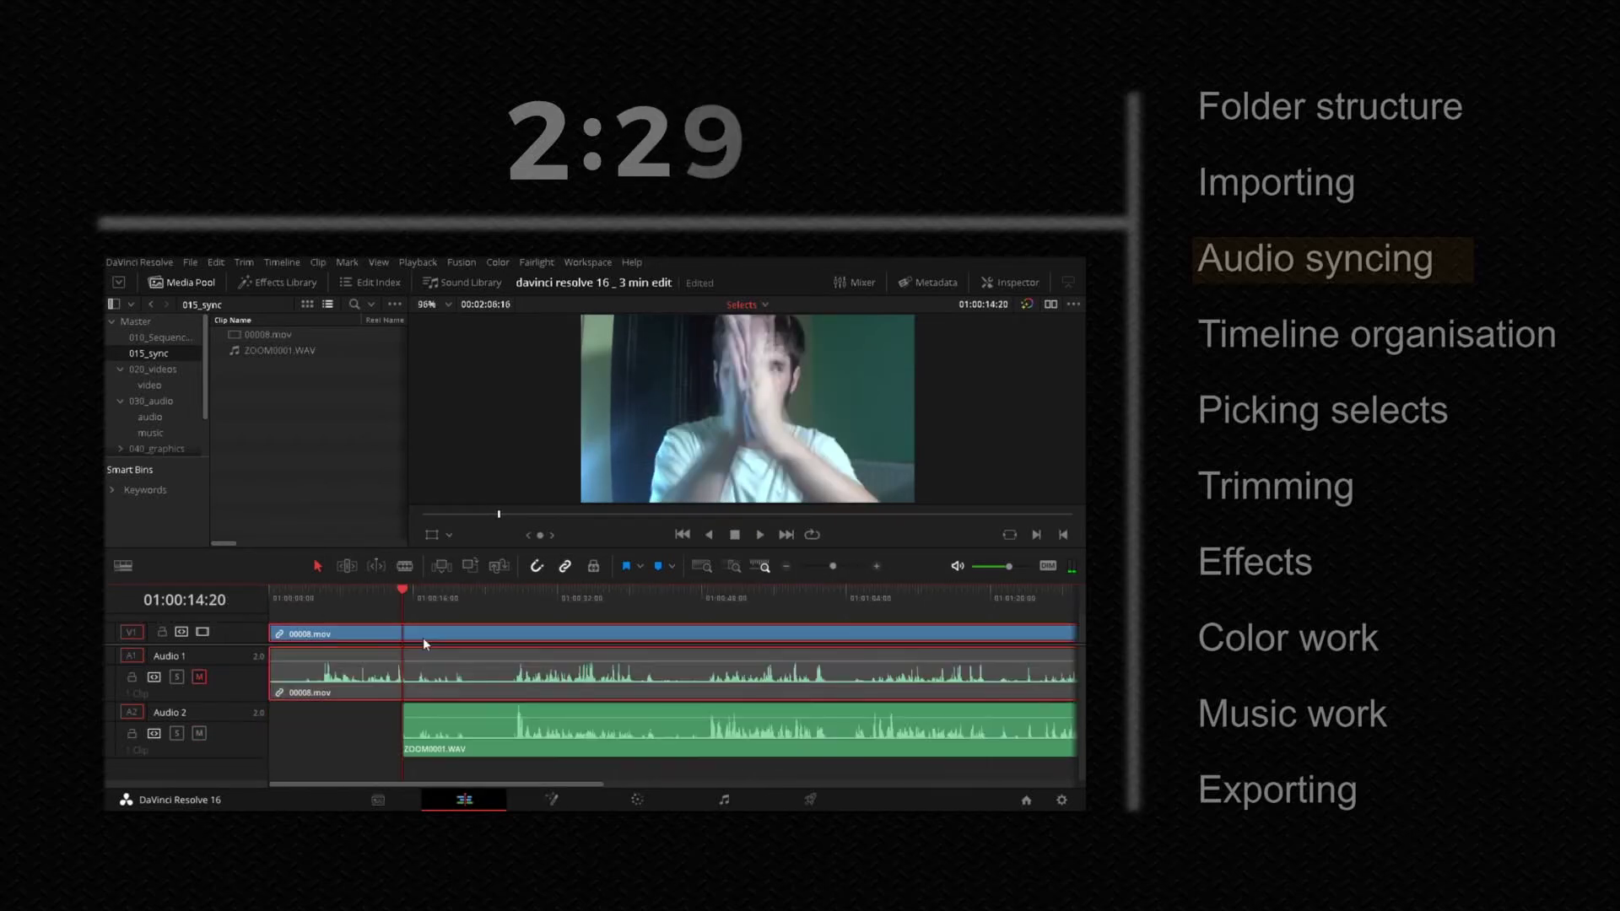
# Step: Split 00008.mov at the clap and delete the footage before it
pyautogui.hotkey('ctrl', 'b')
pyautogui.press('BackSpace')
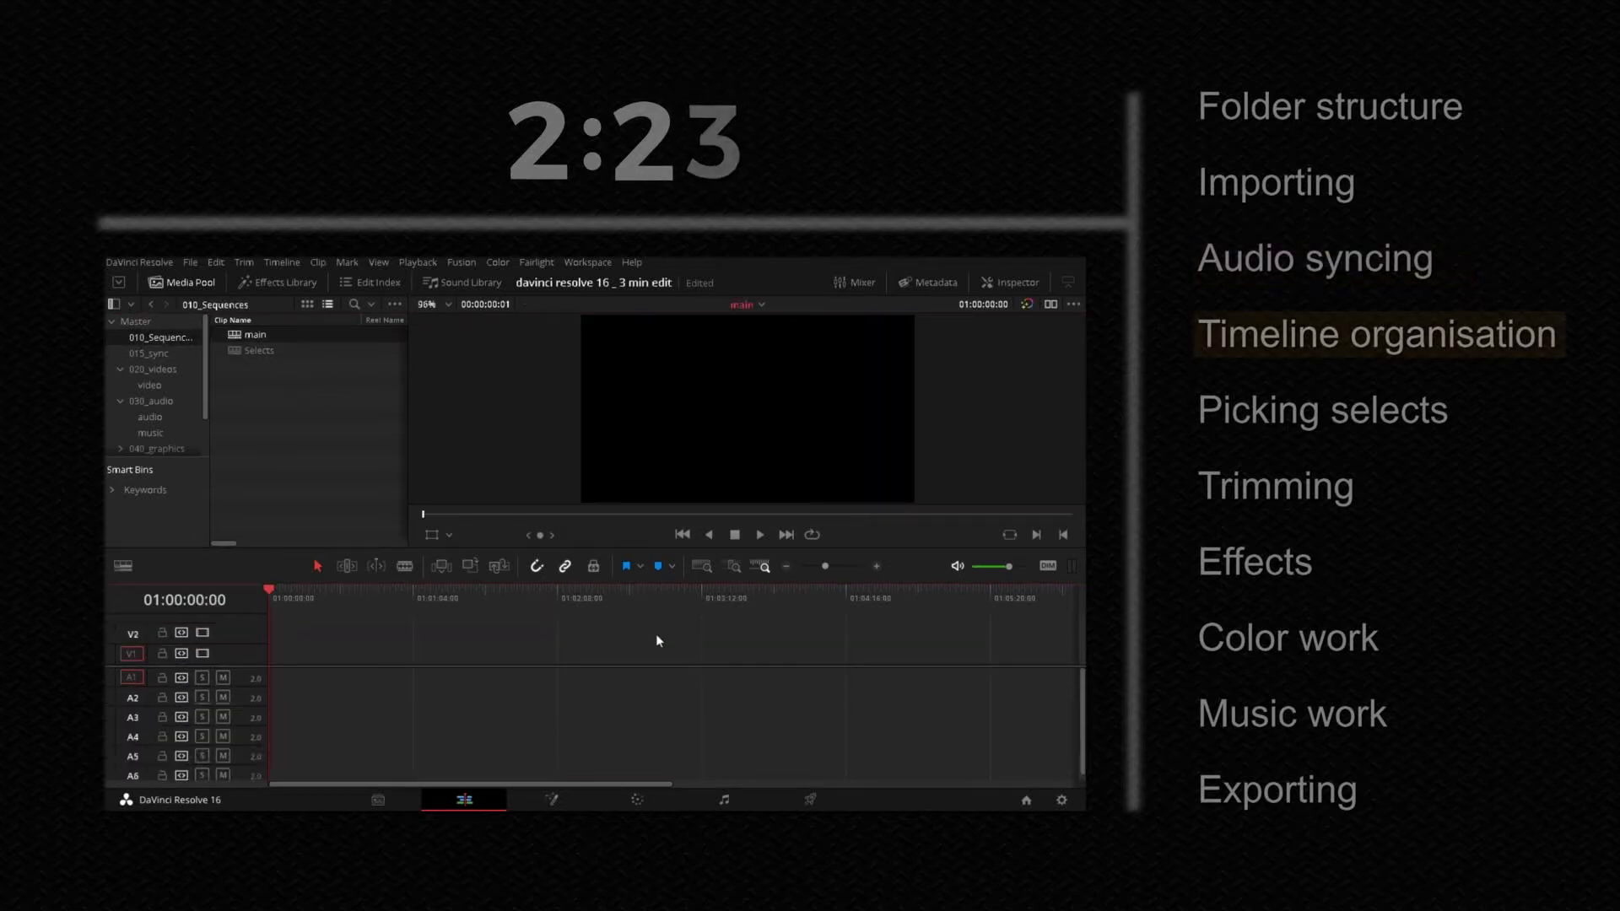
# Step: Lock audio tracks A2 and A5 in the main timeline
pyautogui.click(163, 699)
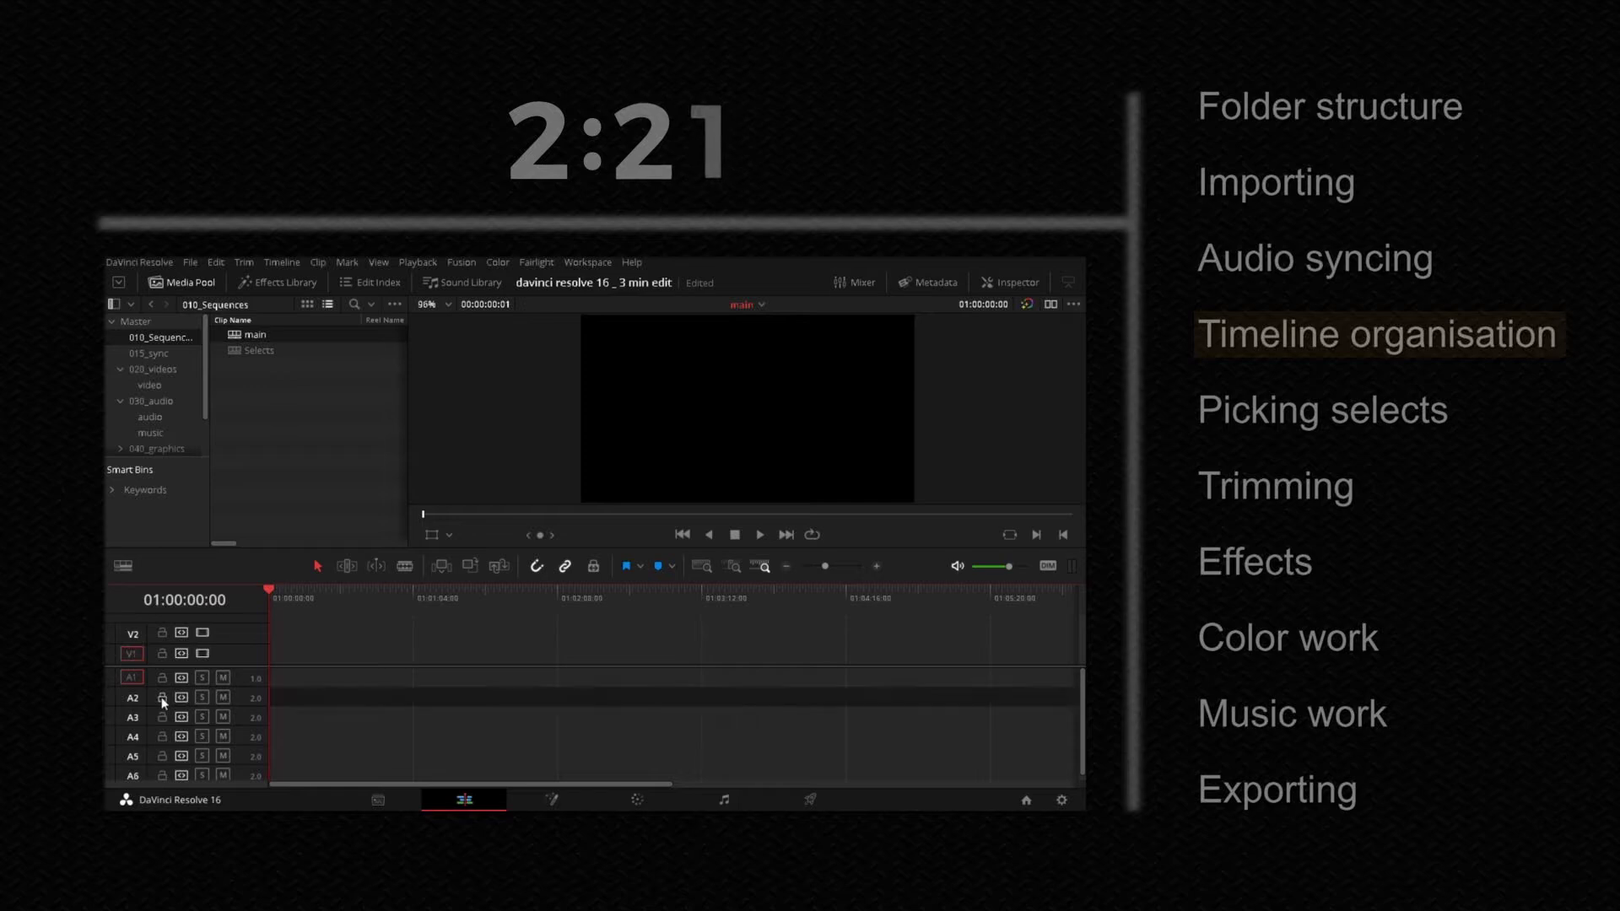
pyautogui.click(163, 775)
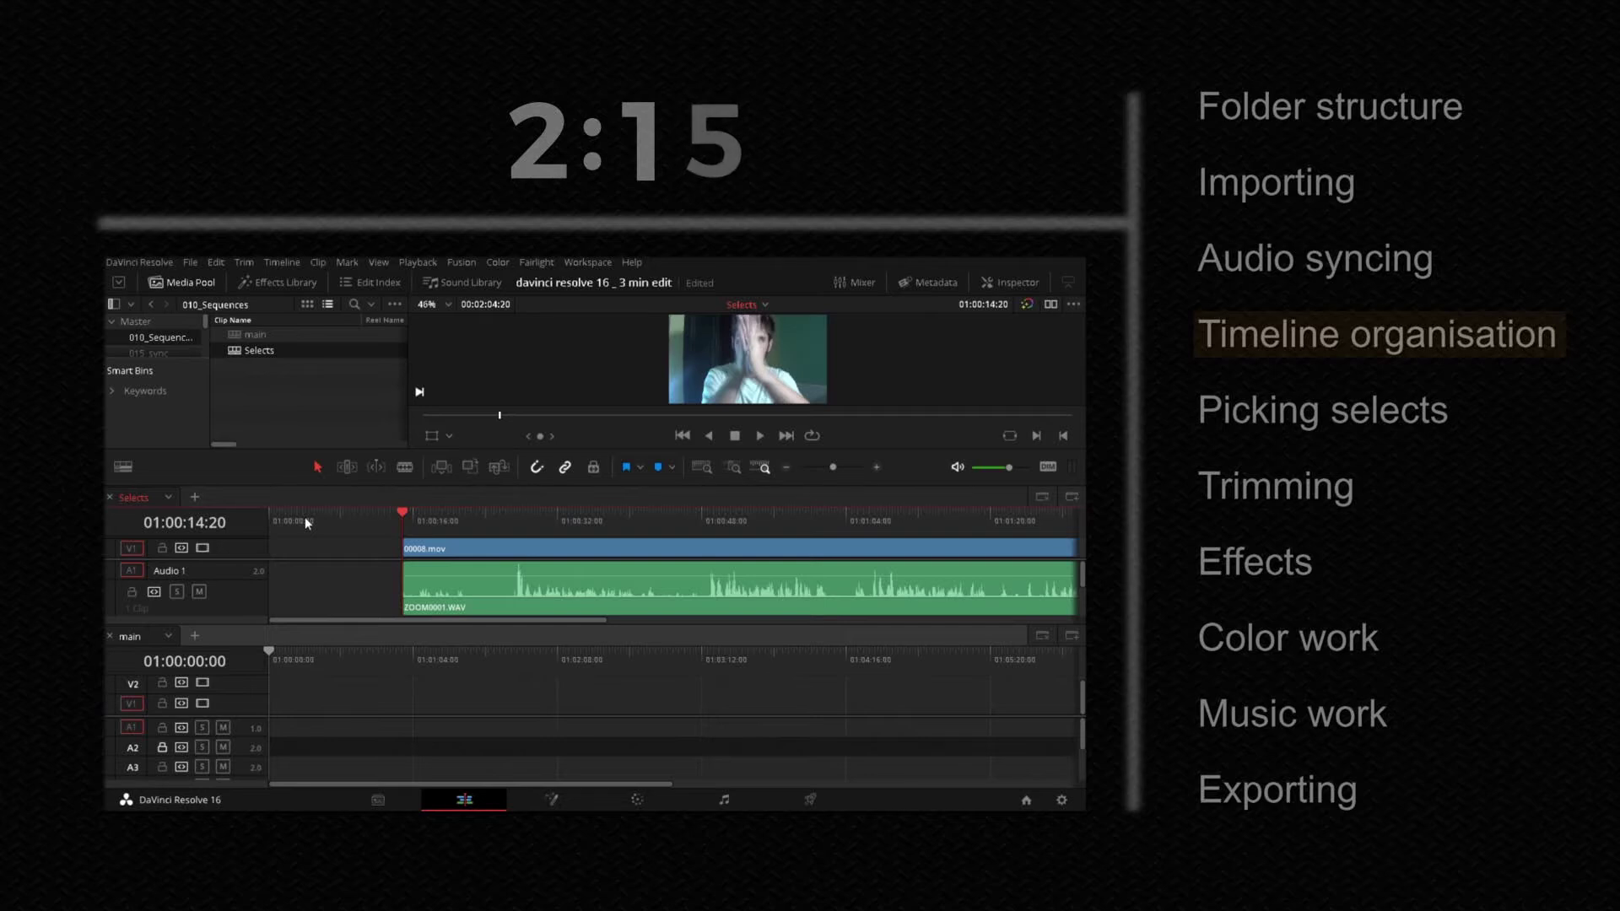
# Step: Play through the Selects timeline, splitting the footage into separate takes and adding a marker to each one worth noting
pyautogui.press('space')
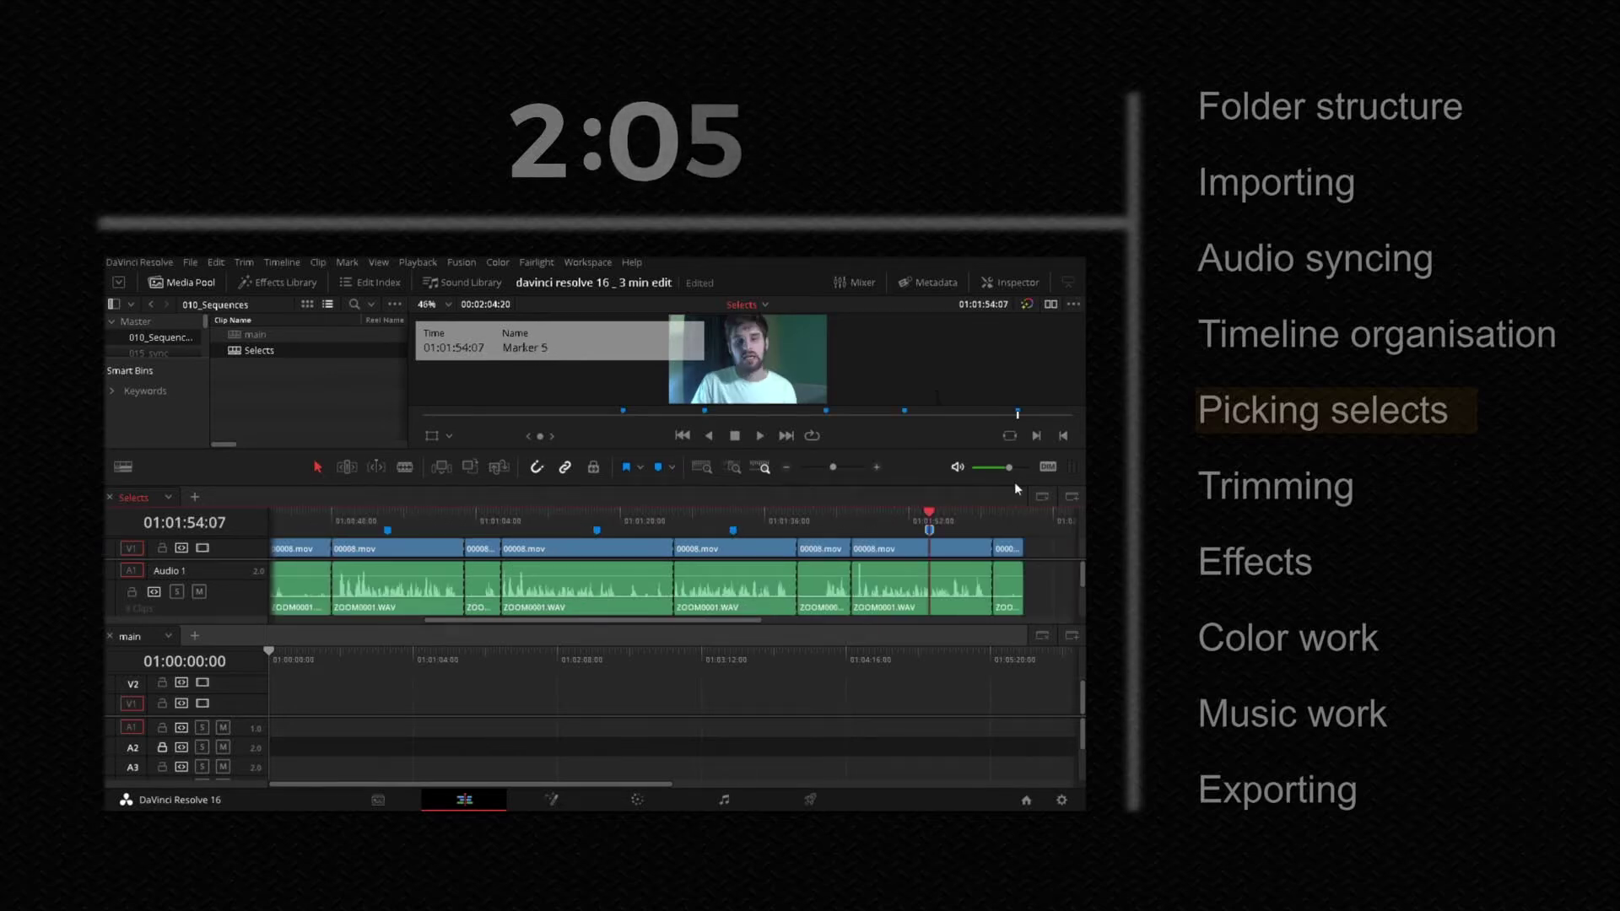
pyautogui.click(1037, 513)
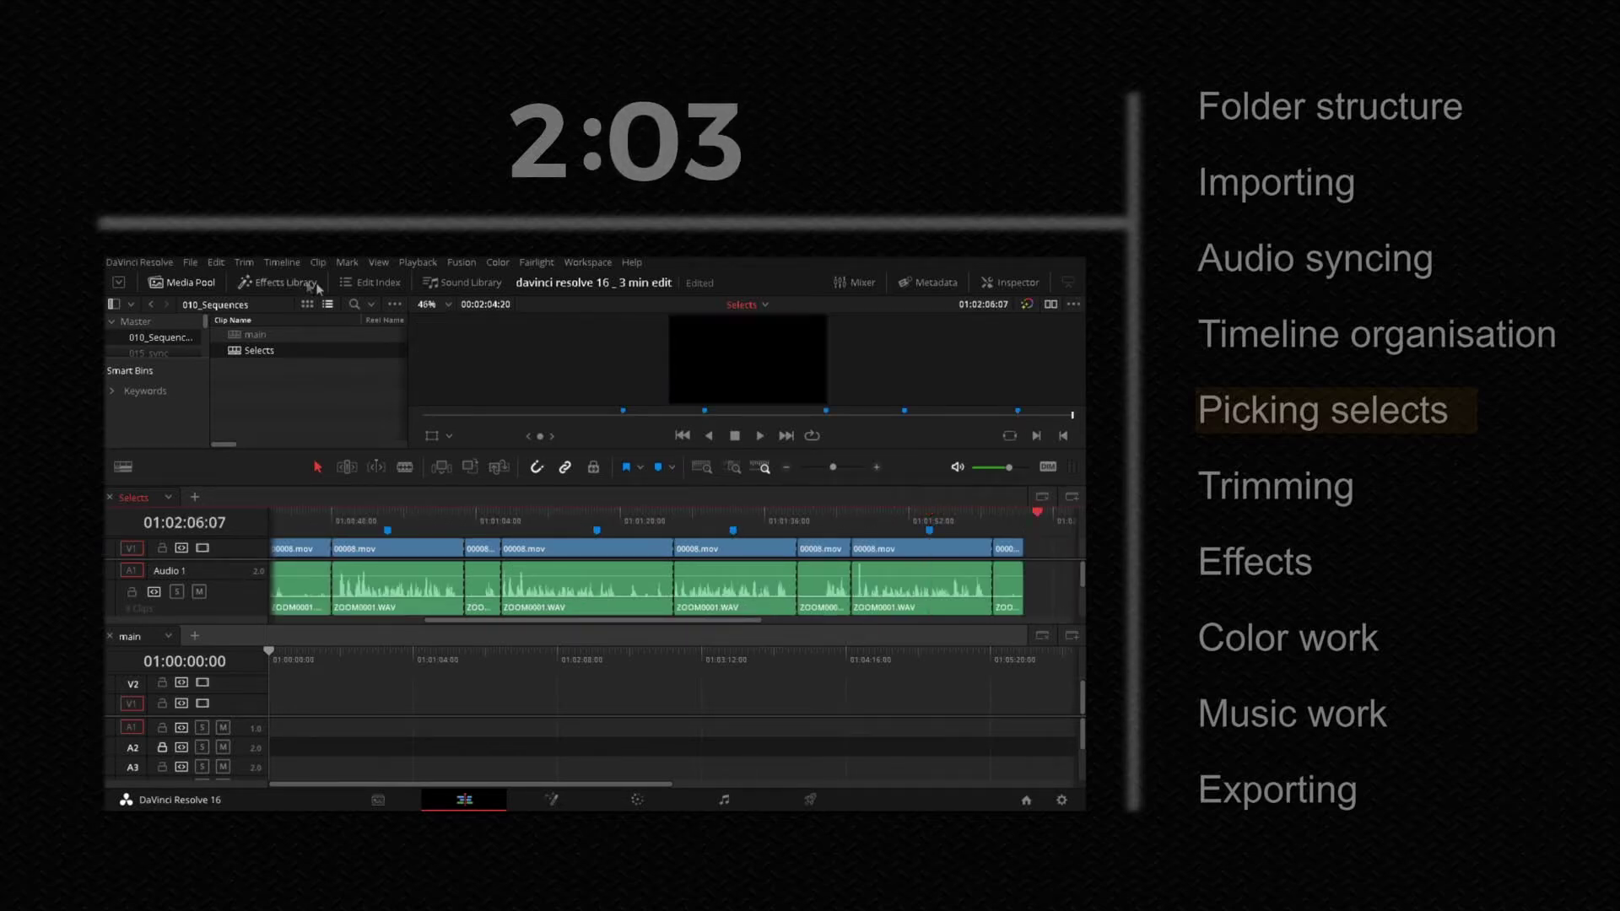
# Step: Open the edit index and filter it to list only the timeline markers with their notes
pyautogui.click(373, 281)
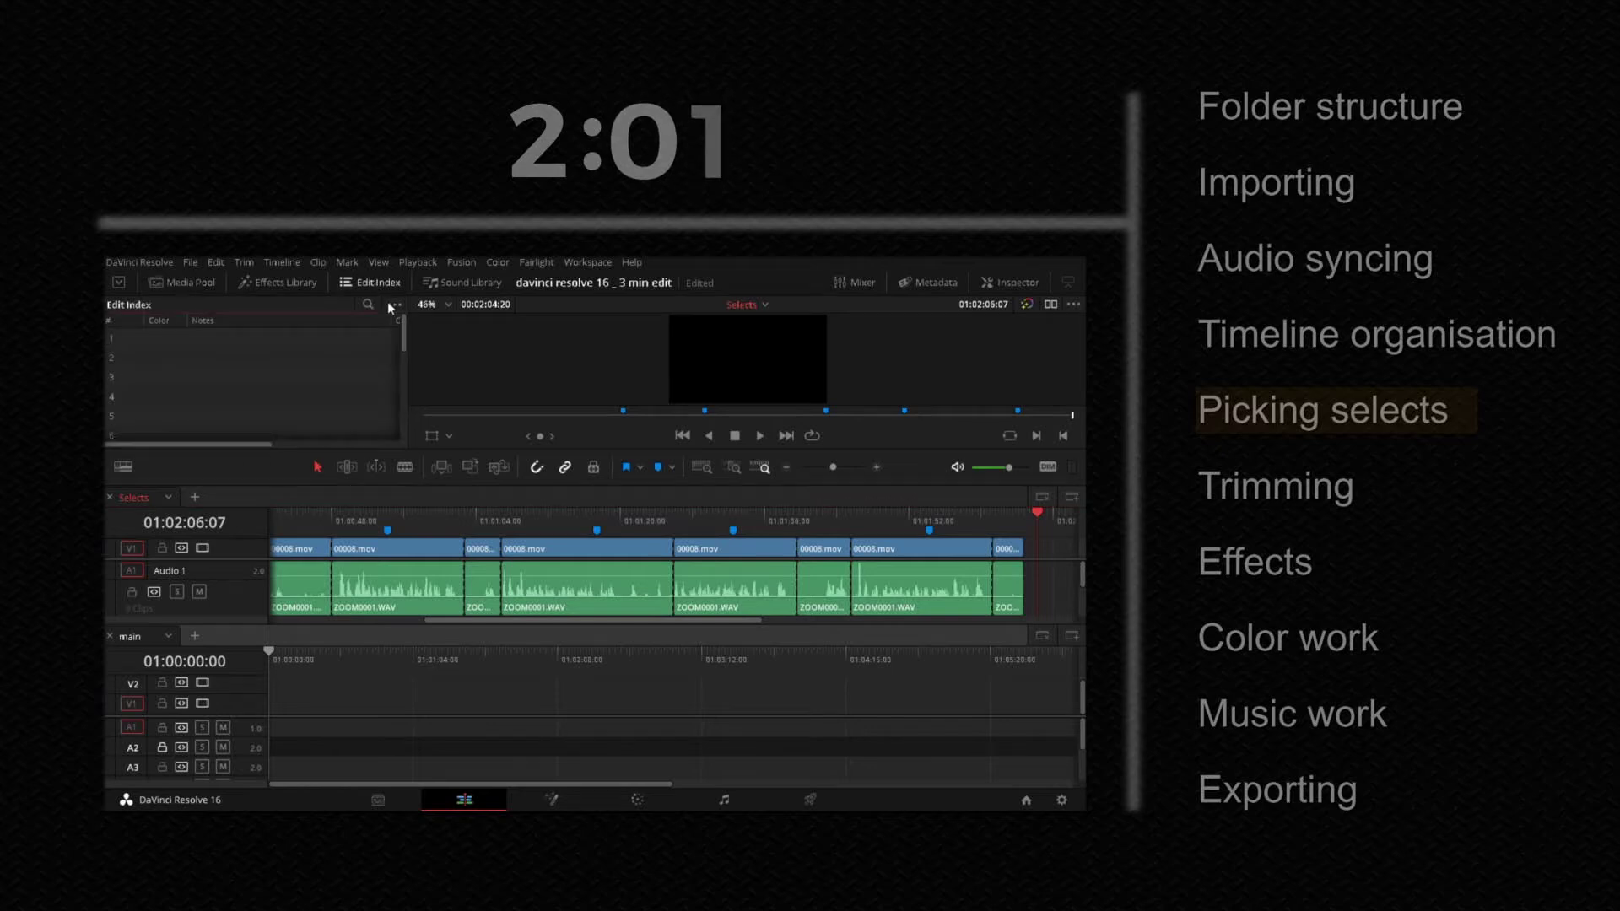
pyautogui.click(392, 305)
pyautogui.click(412, 354)
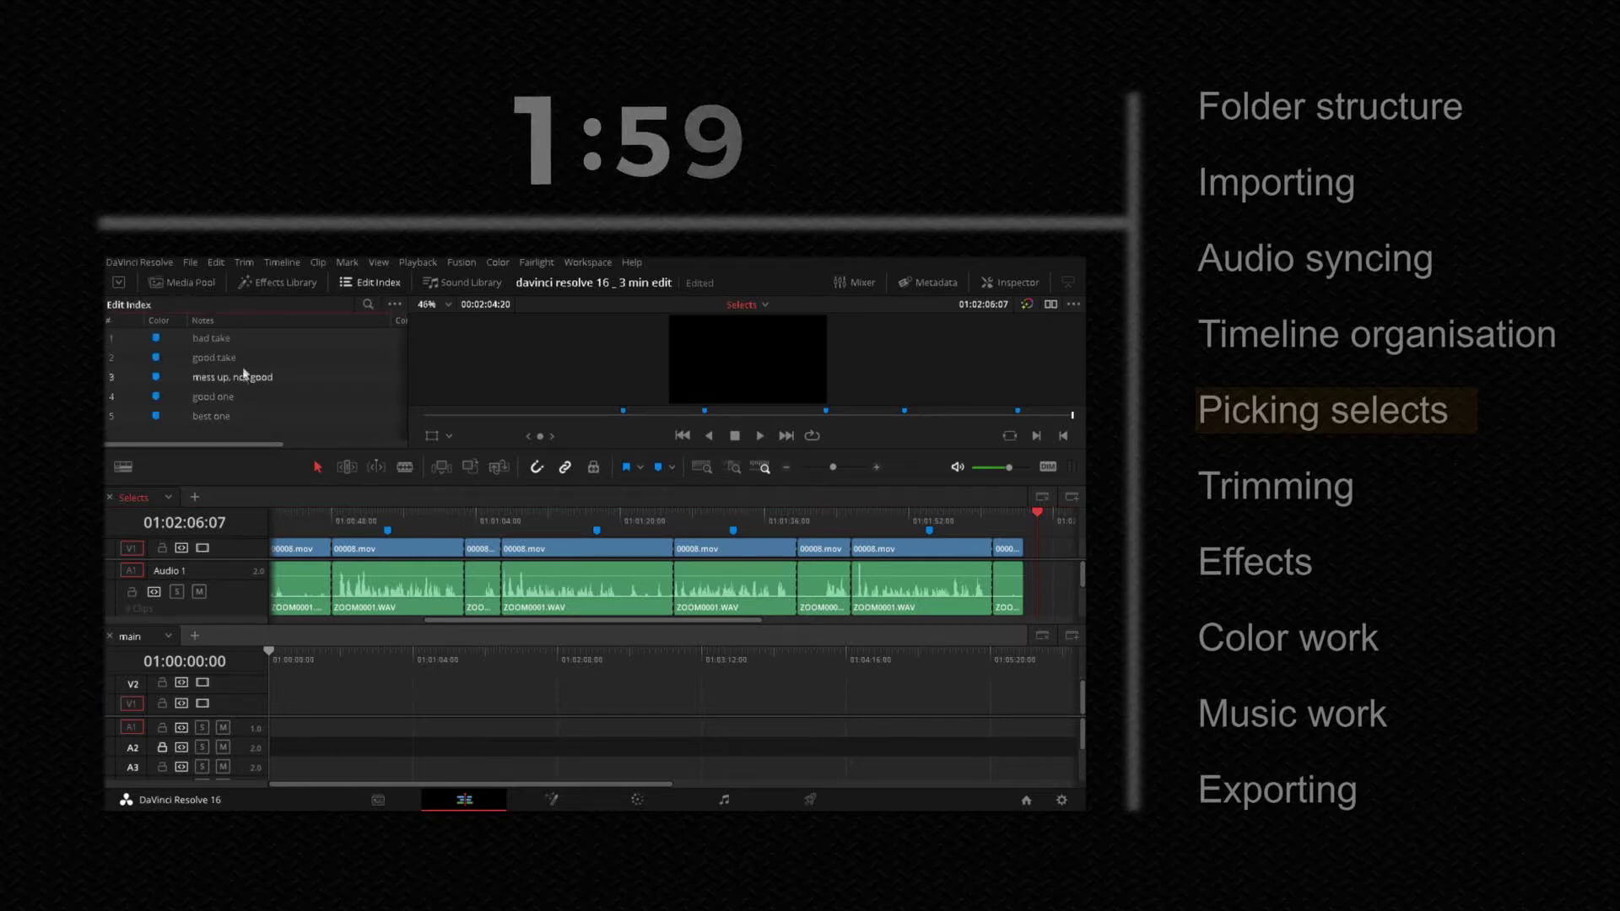
# Step: Copy the take marked "best one" to the start of the main timeline and close the Selects timeline
pyautogui.click(214, 417)
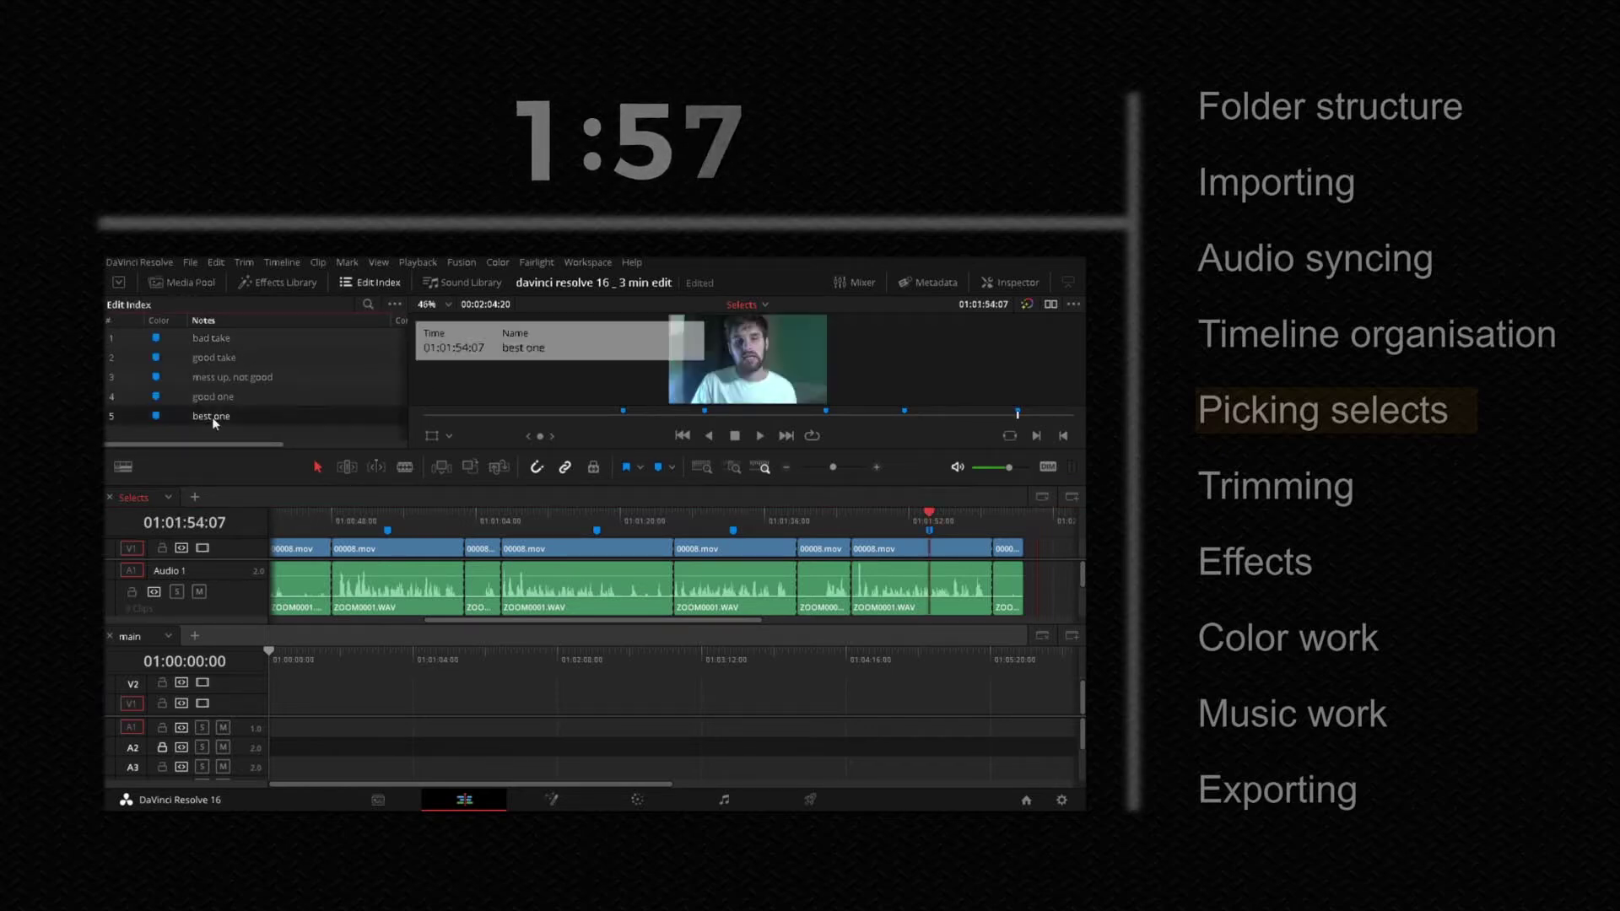
pyautogui.click(901, 592)
pyautogui.moveTo(901, 593); pyautogui.dragTo(373, 665)
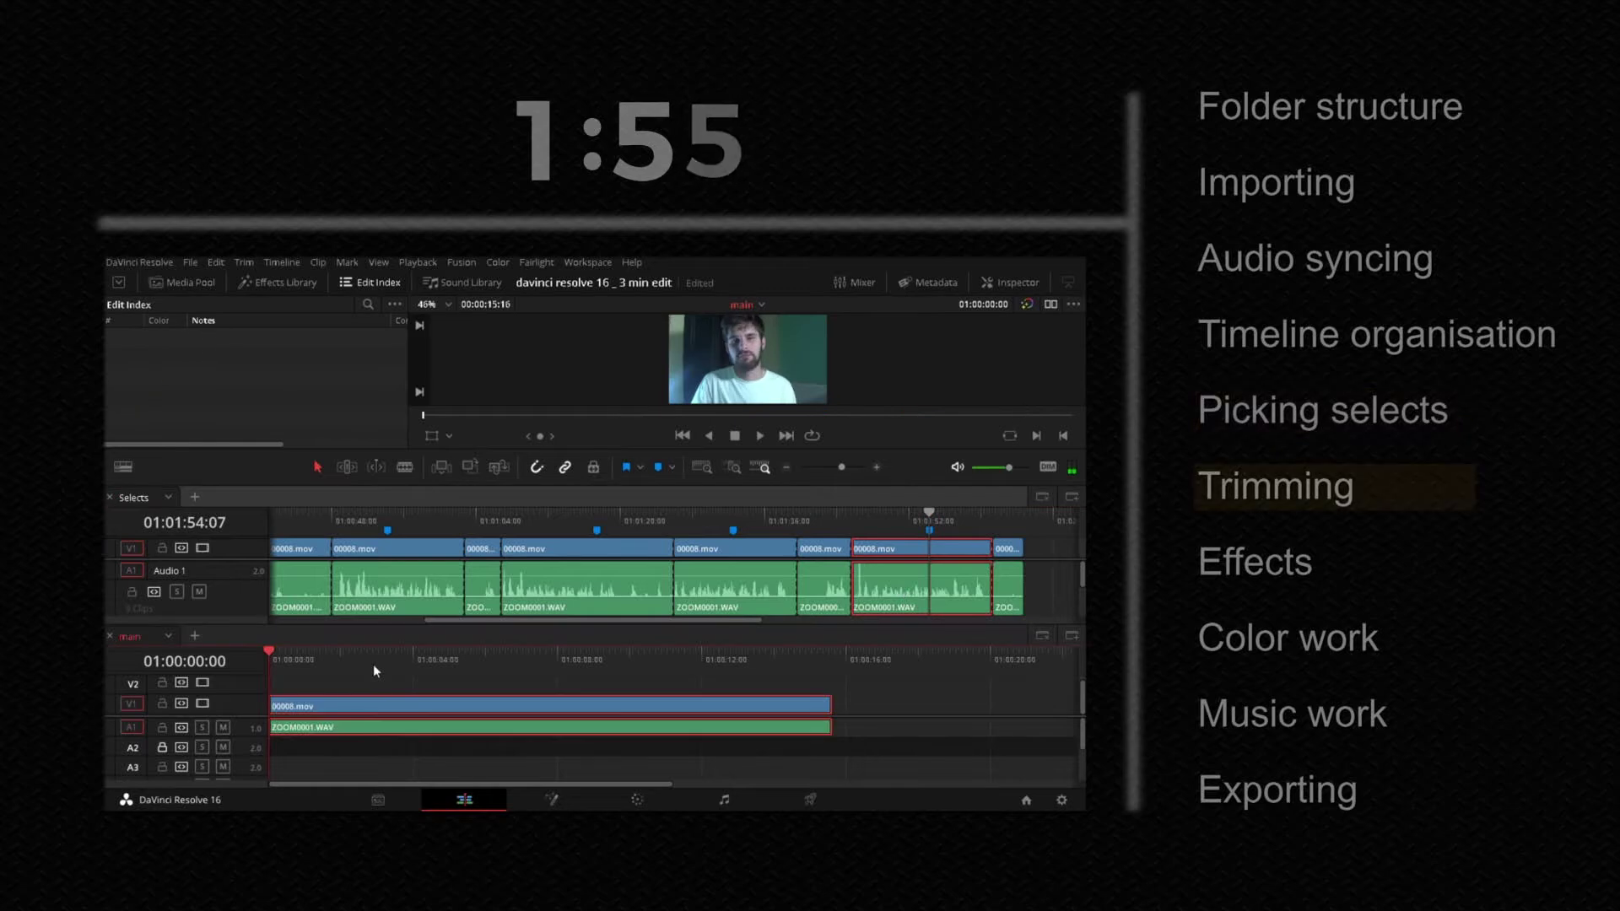
pyautogui.click(110, 498)
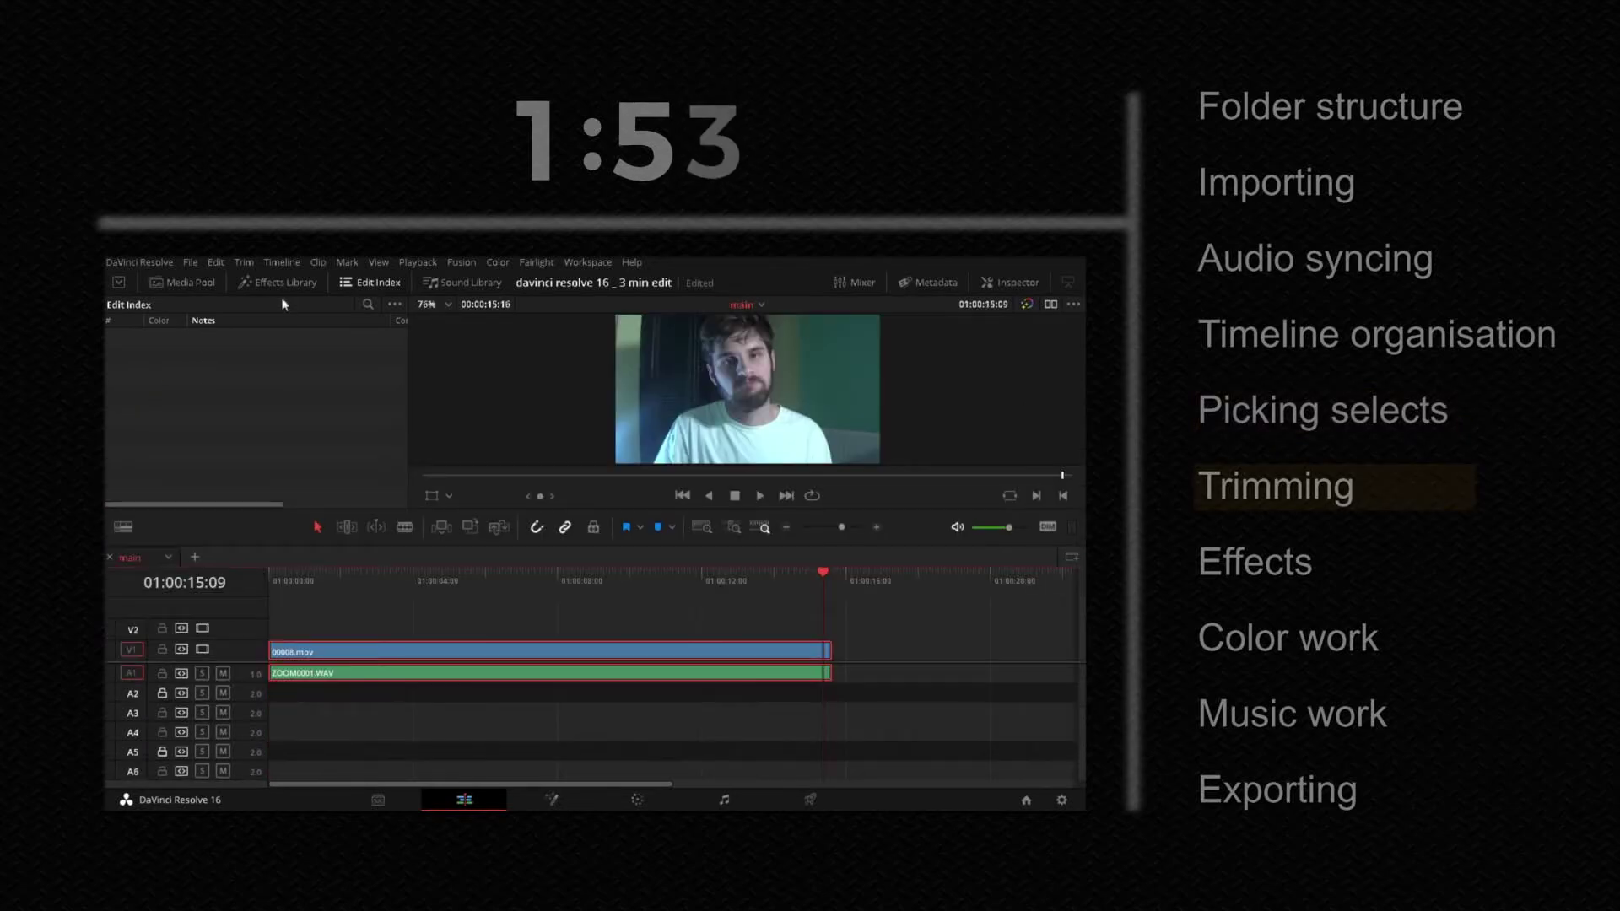
# Step: Add a Text title on track V2 above the take in the main timeline, starting at about four seconds
pyautogui.click(283, 286)
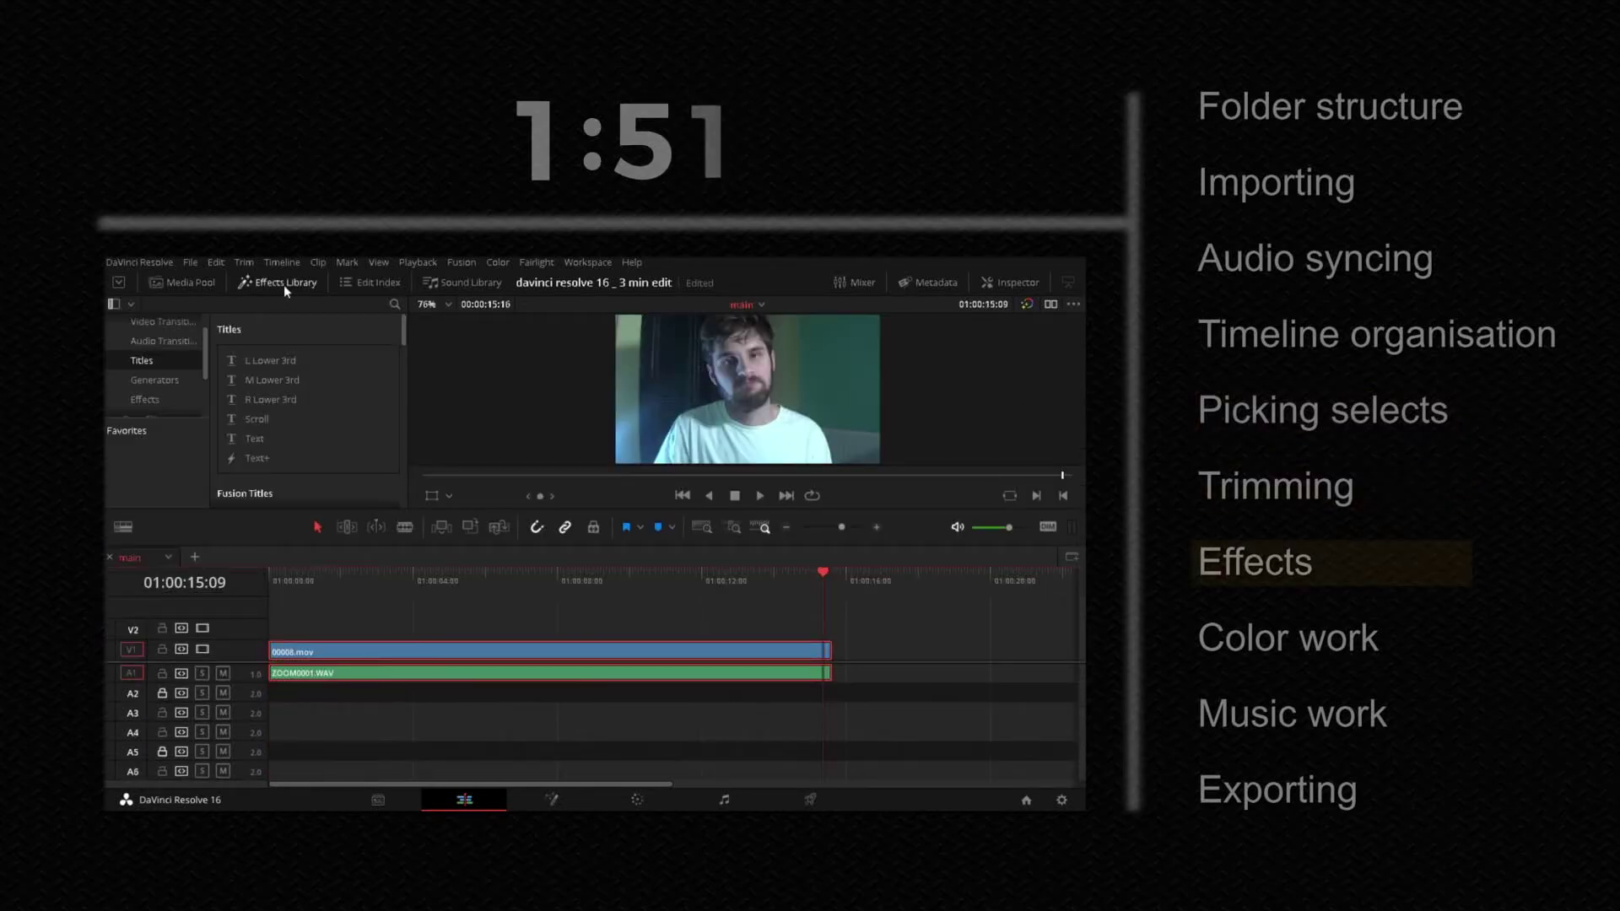
pyautogui.moveTo(255, 438); pyautogui.dragTo(361, 630)
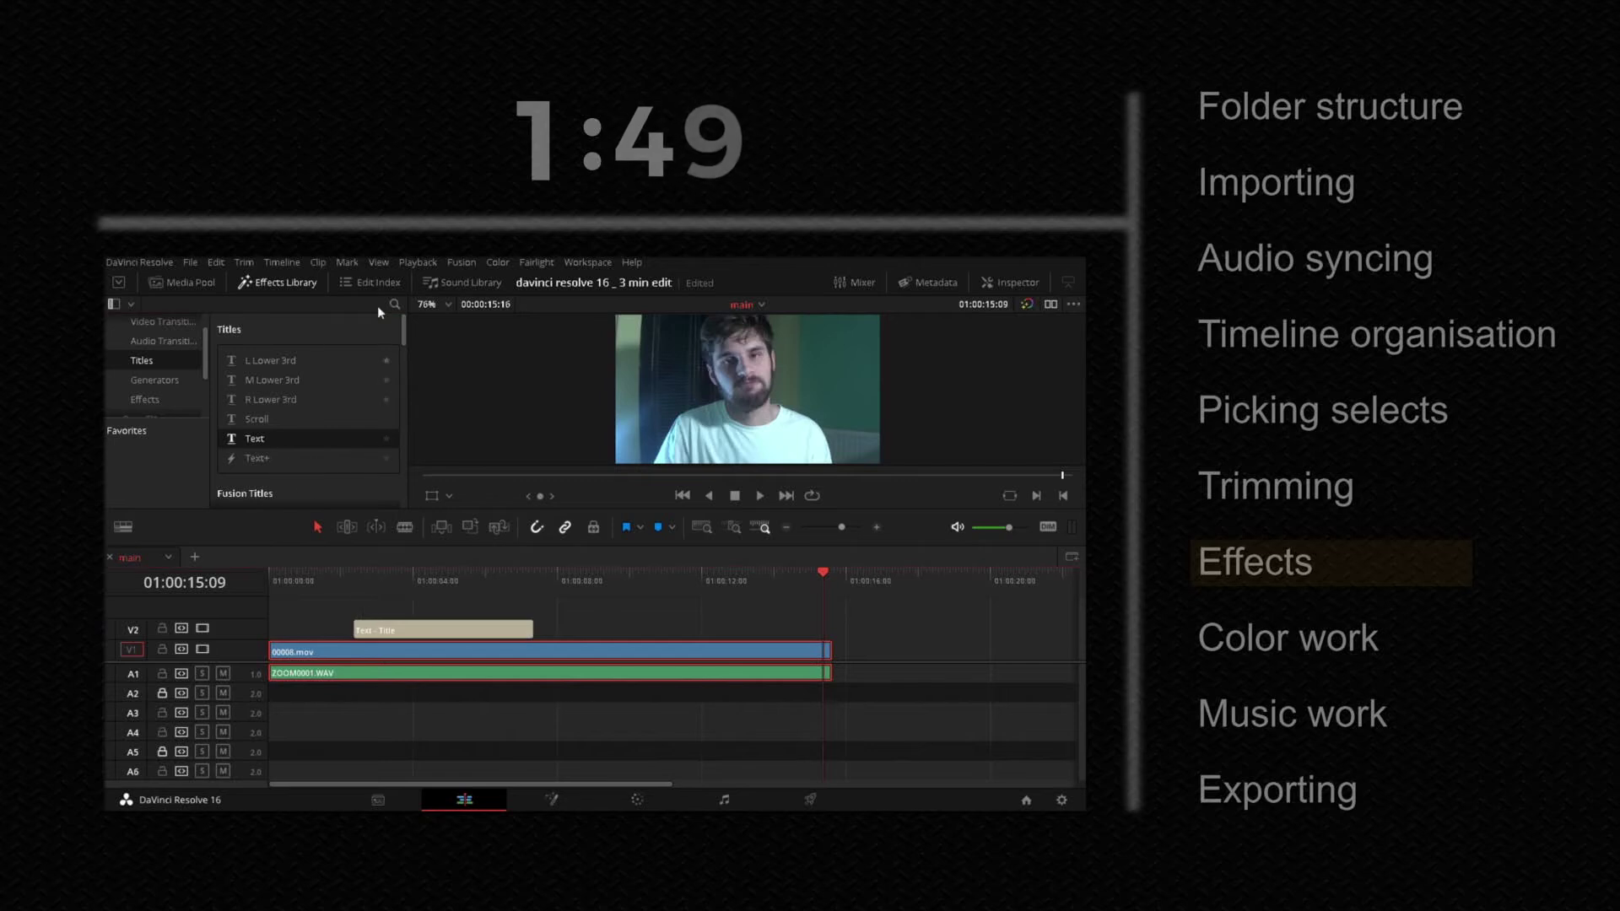
pyautogui.click(294, 282)
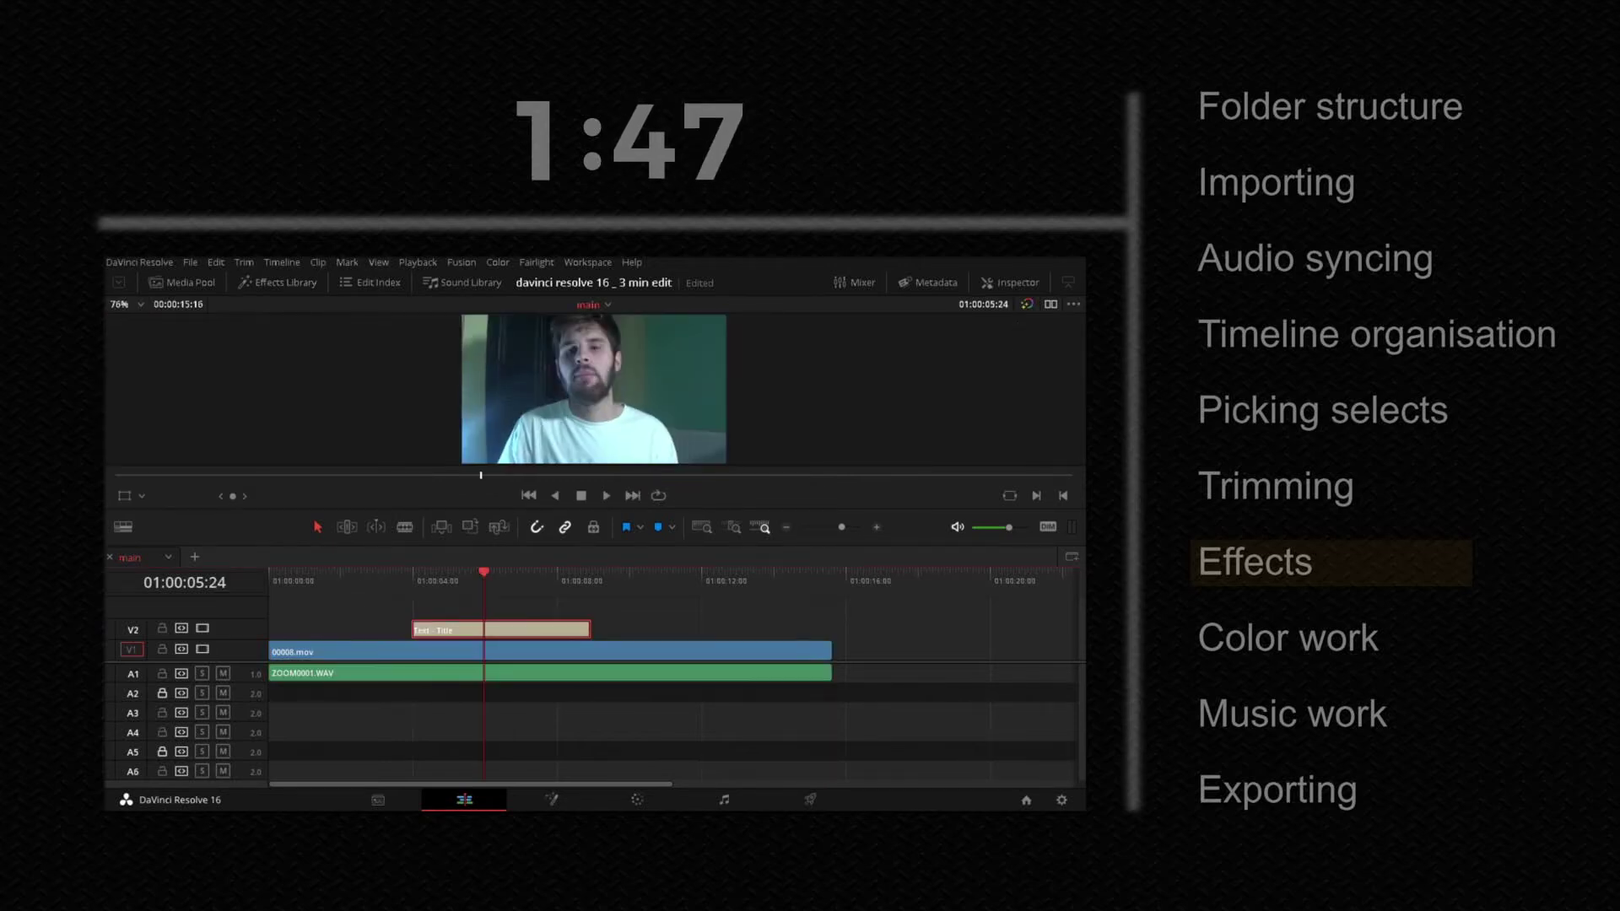
# Step: Set the title's text to "DaVinci Resolve 16 under 3 Mins!"
pyautogui.click(1013, 284)
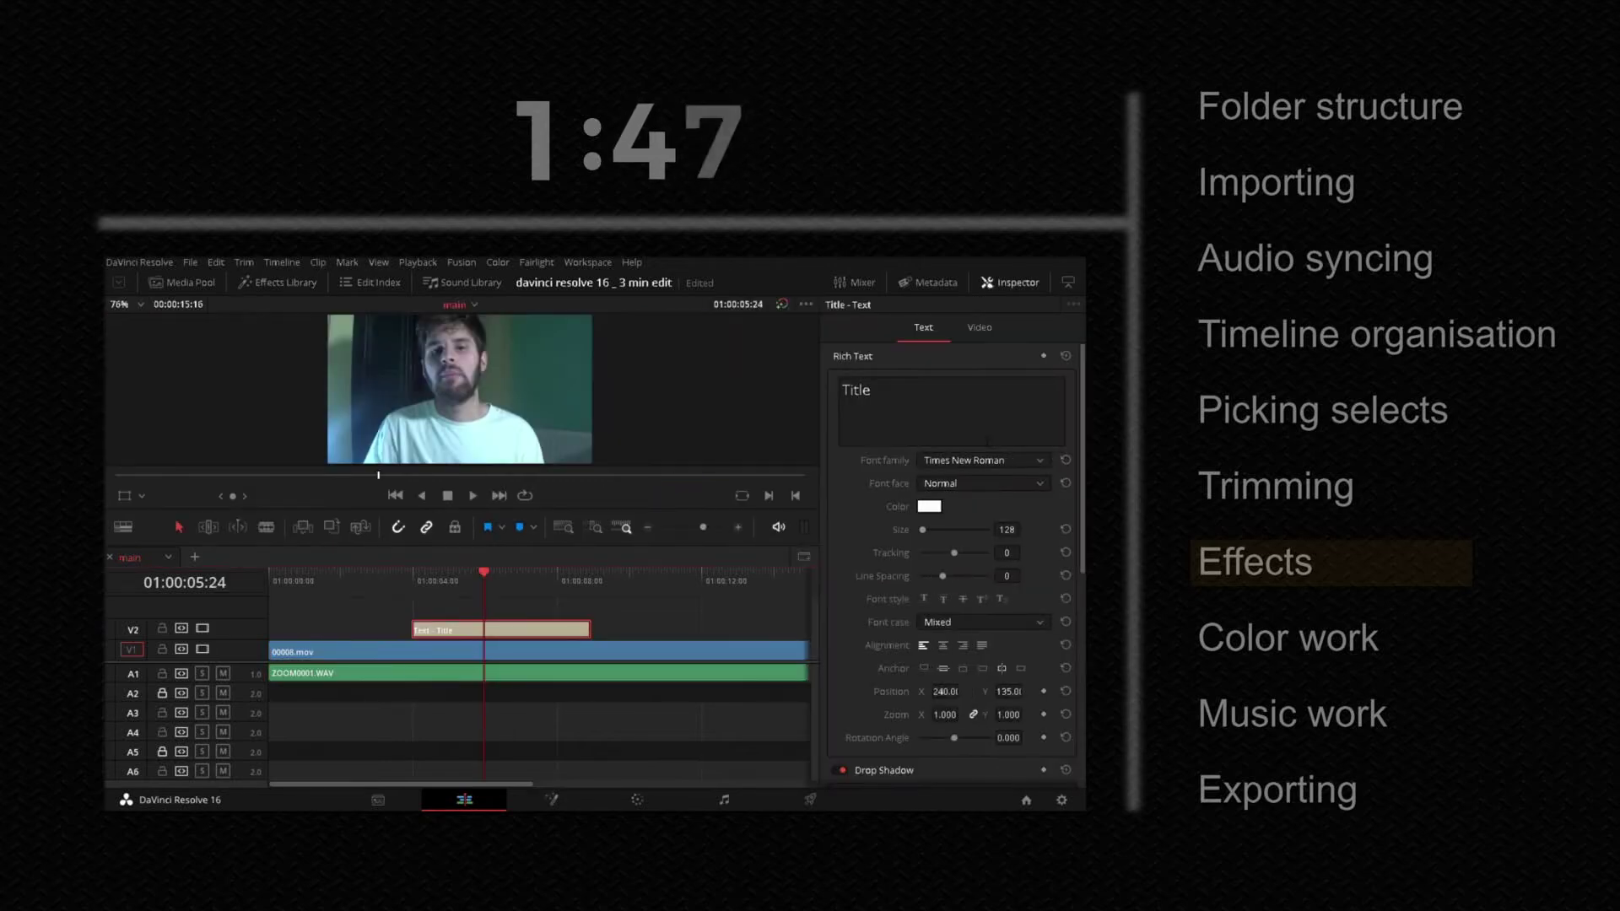
pyautogui.doubleClick(856, 390)
pyautogui.write('Da')
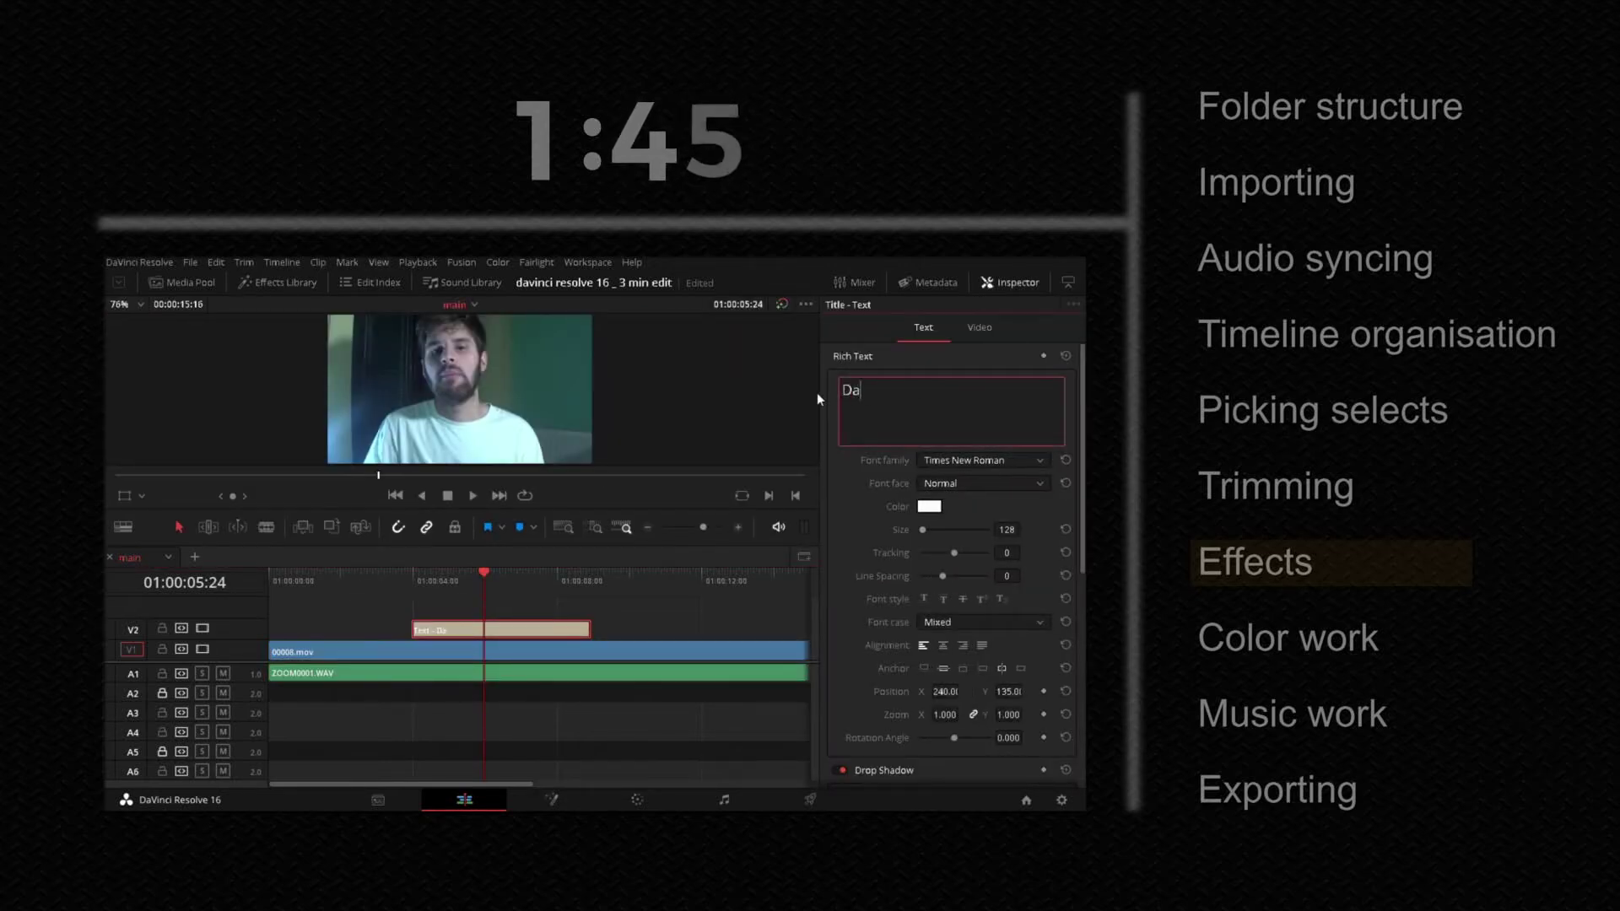
pyautogui.write('Vinci Resolve 16 under 3 Mins!')
pyautogui.hotkey('ctrl', 'a')
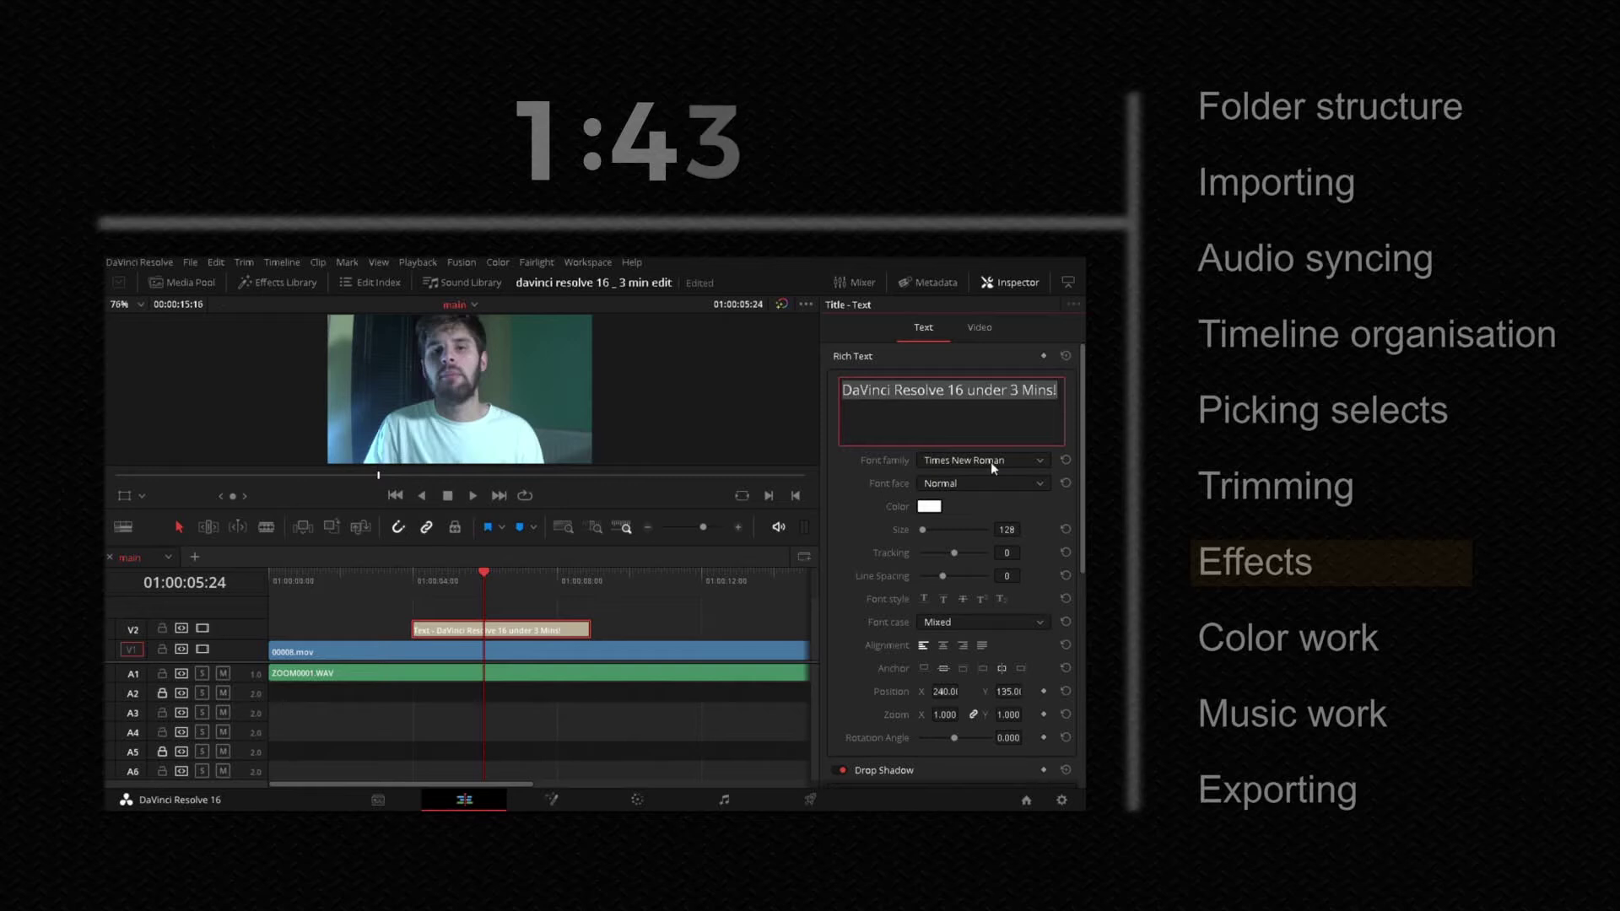
# Step: Format the title in Open Sans Bold at size 120, centred over two lines
pyautogui.click(992, 463)
pyautogui.click(957, 529)
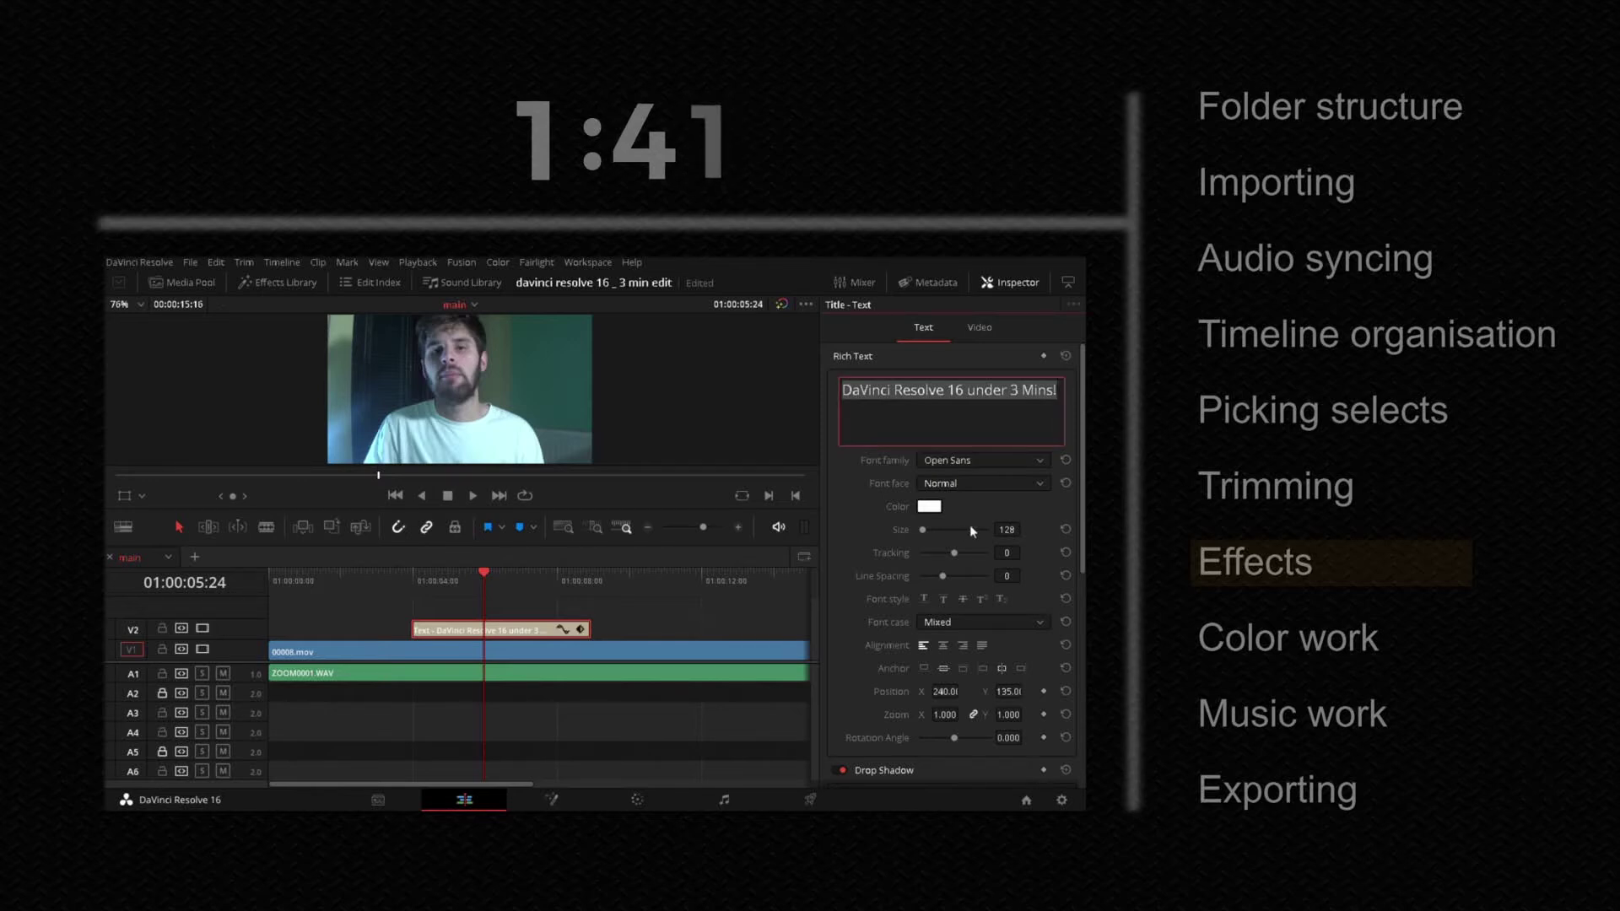
pyautogui.click(970, 486)
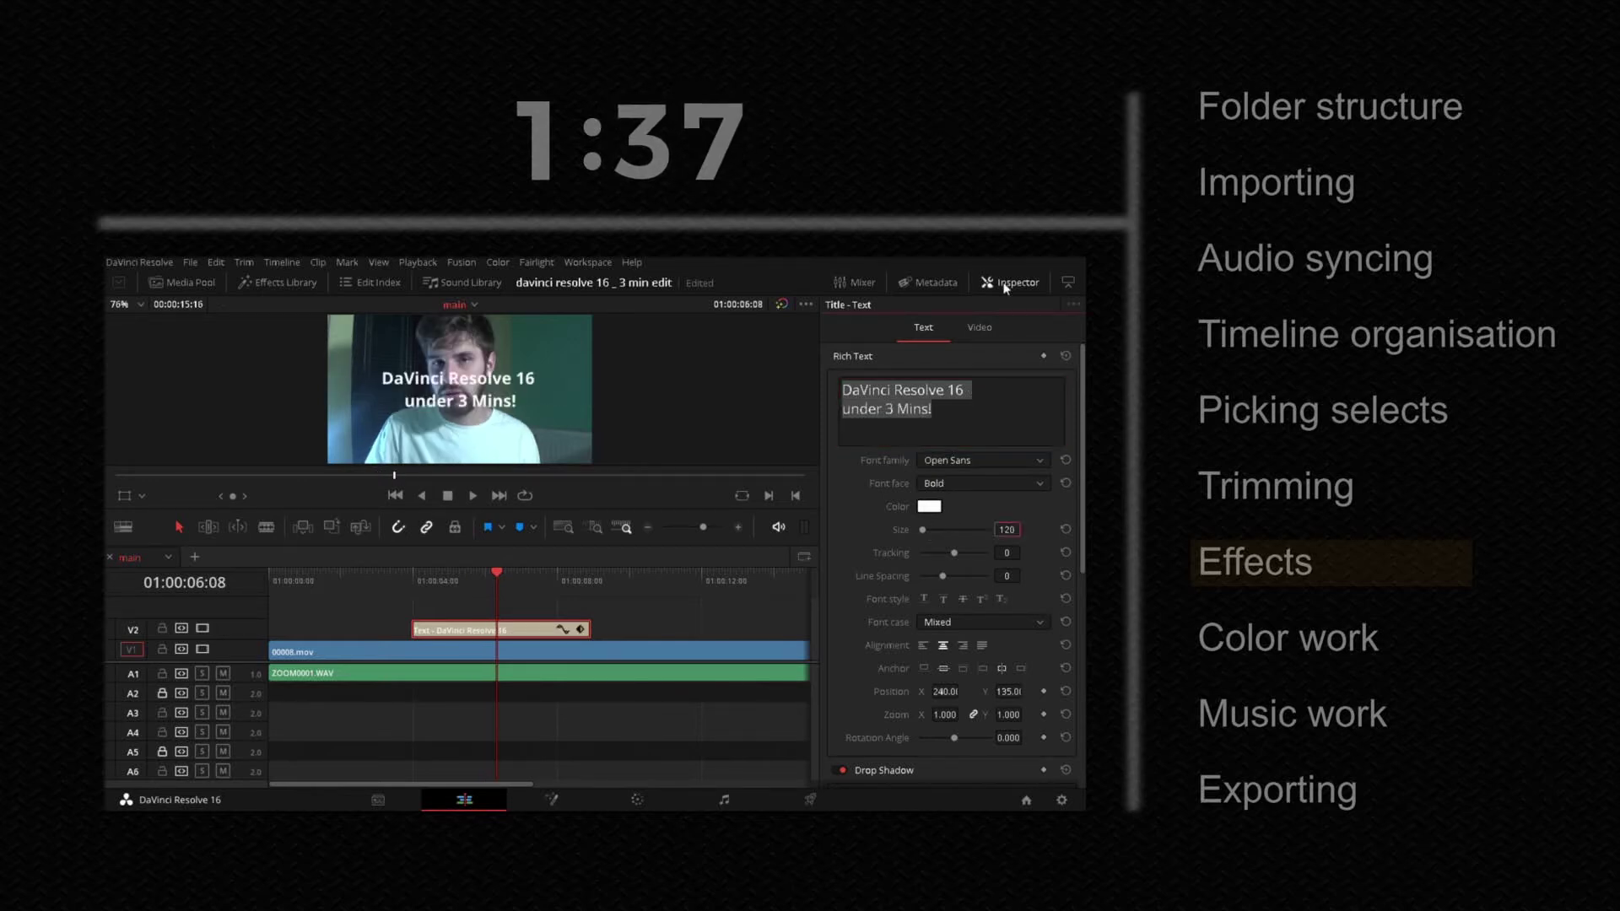
pyautogui.click(1006, 285)
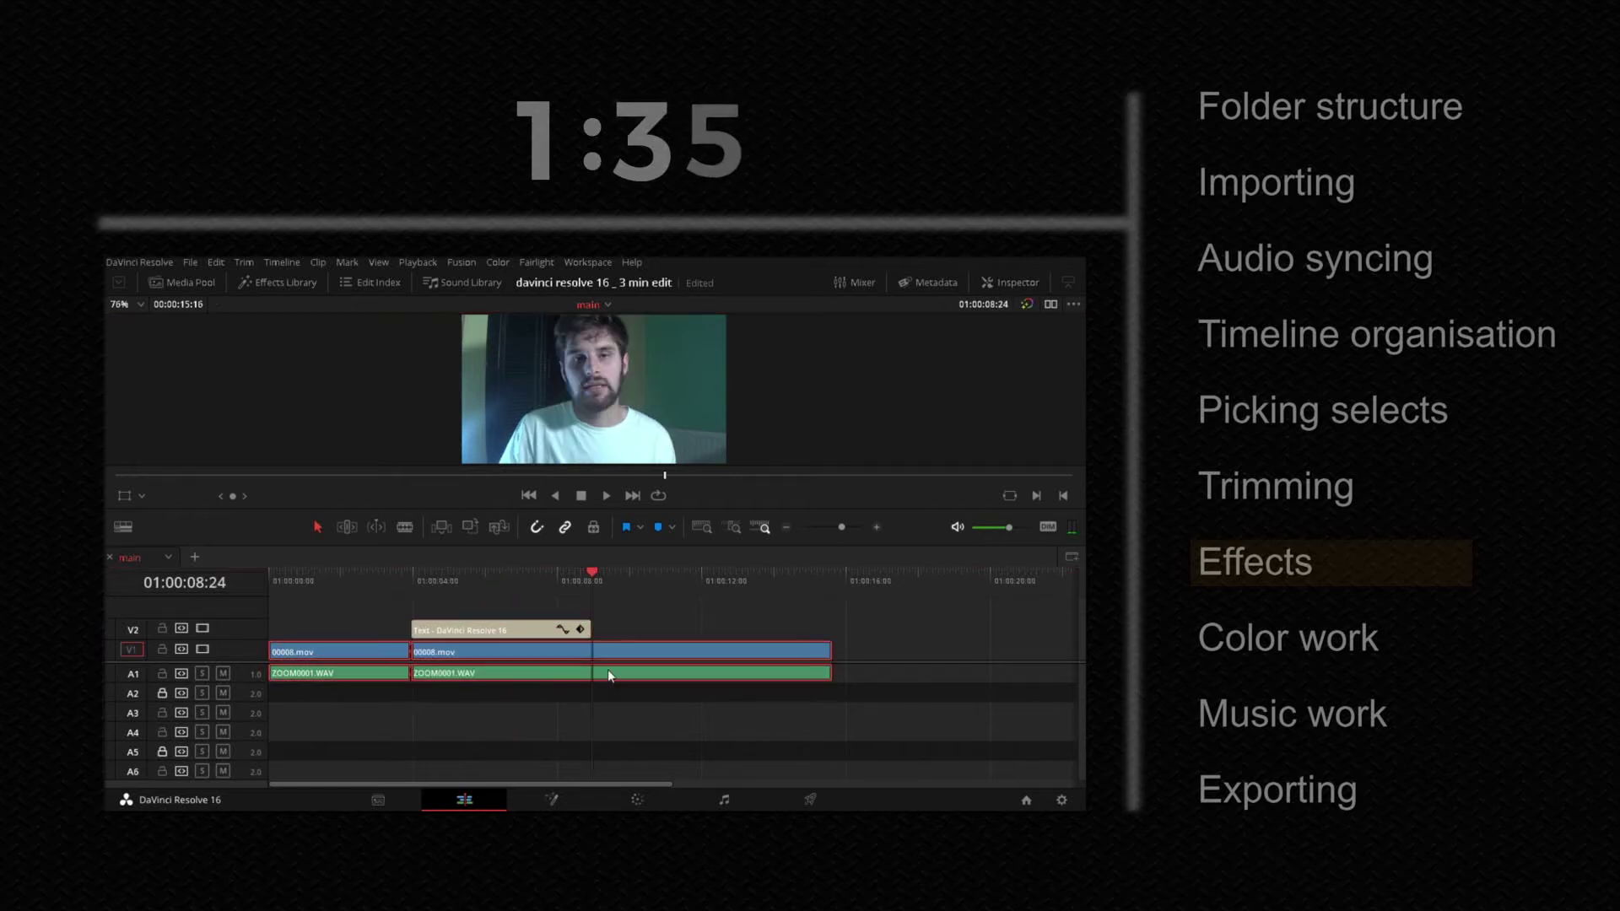
# Step: Split the take at the end of the title and apply the Box Blur effect to the section beneath the title
pyautogui.hotkey('ctrl', 'b')
pyautogui.click(513, 651)
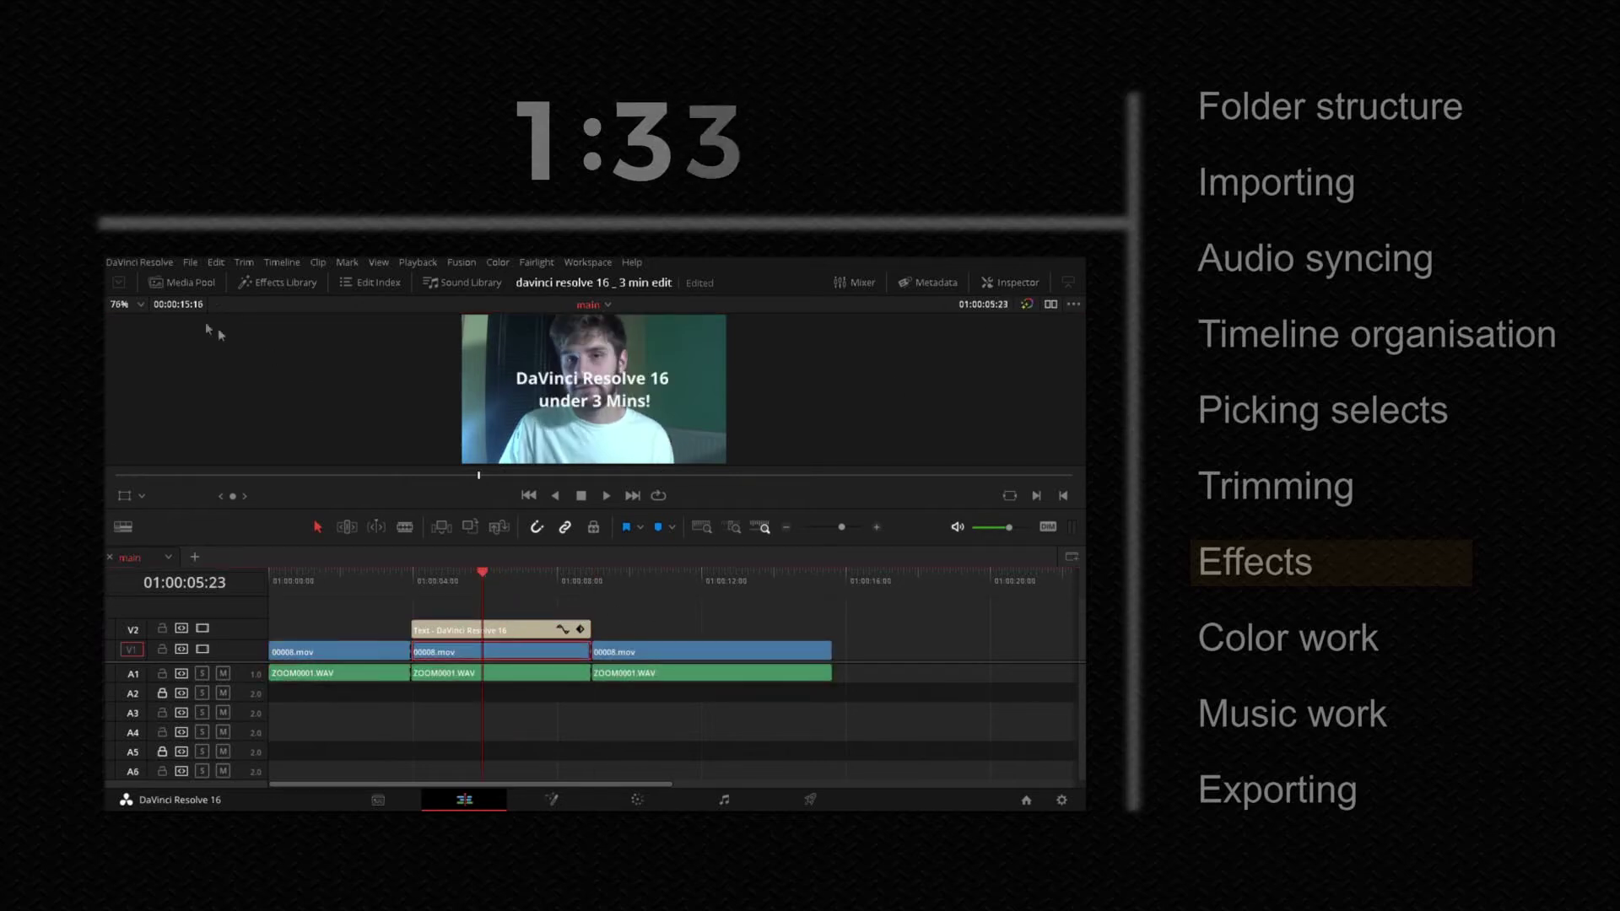
pyautogui.click(272, 282)
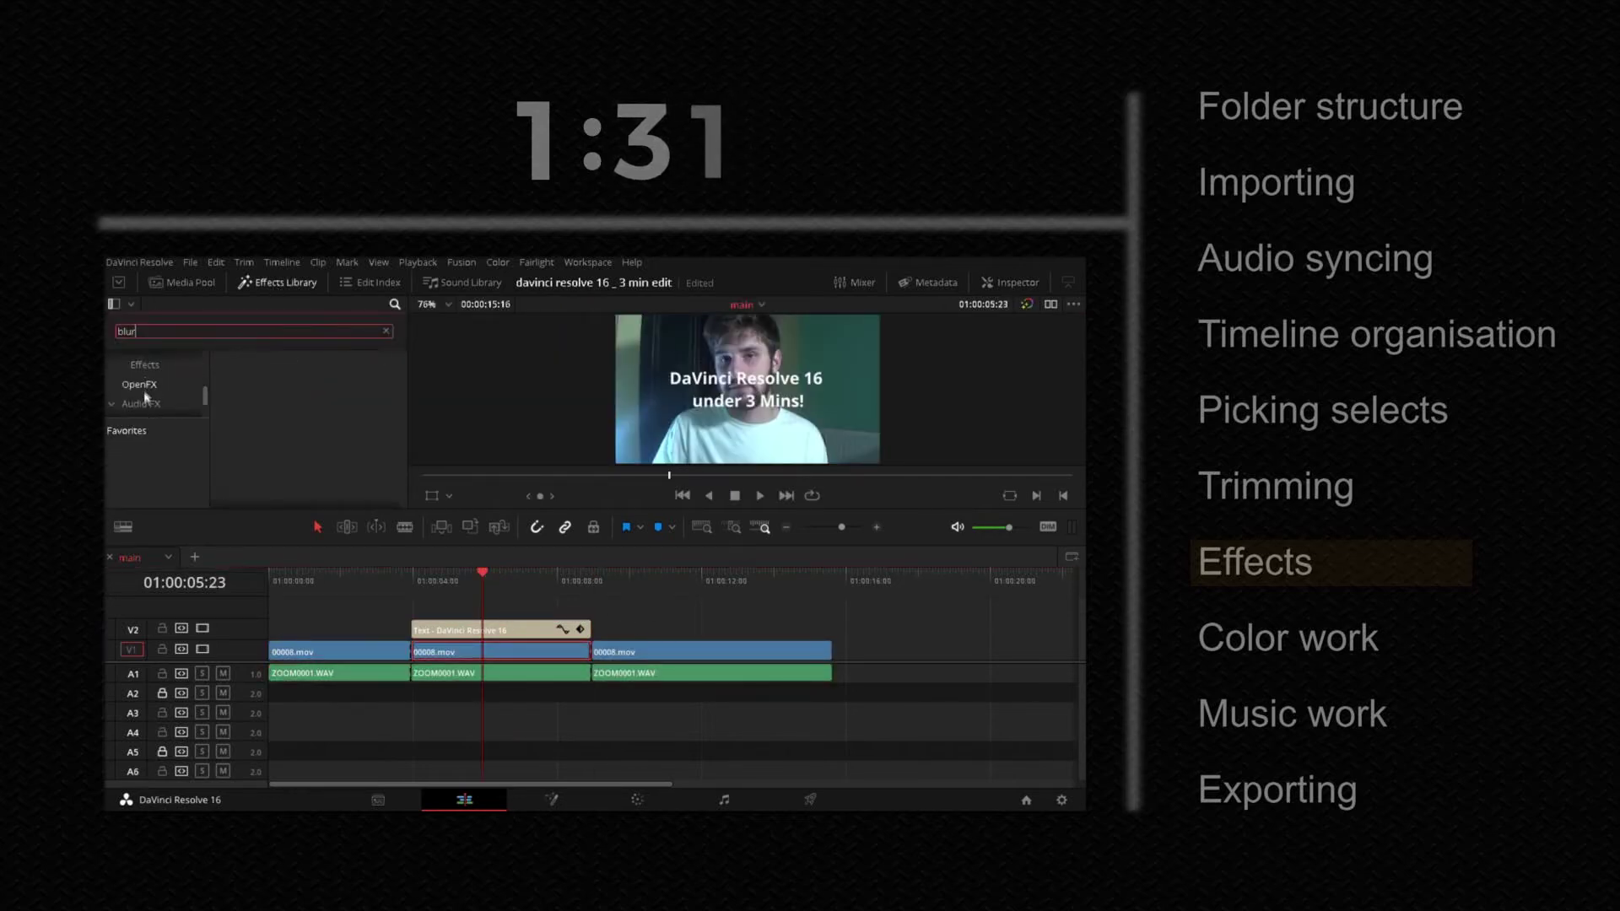
pyautogui.click(142, 384)
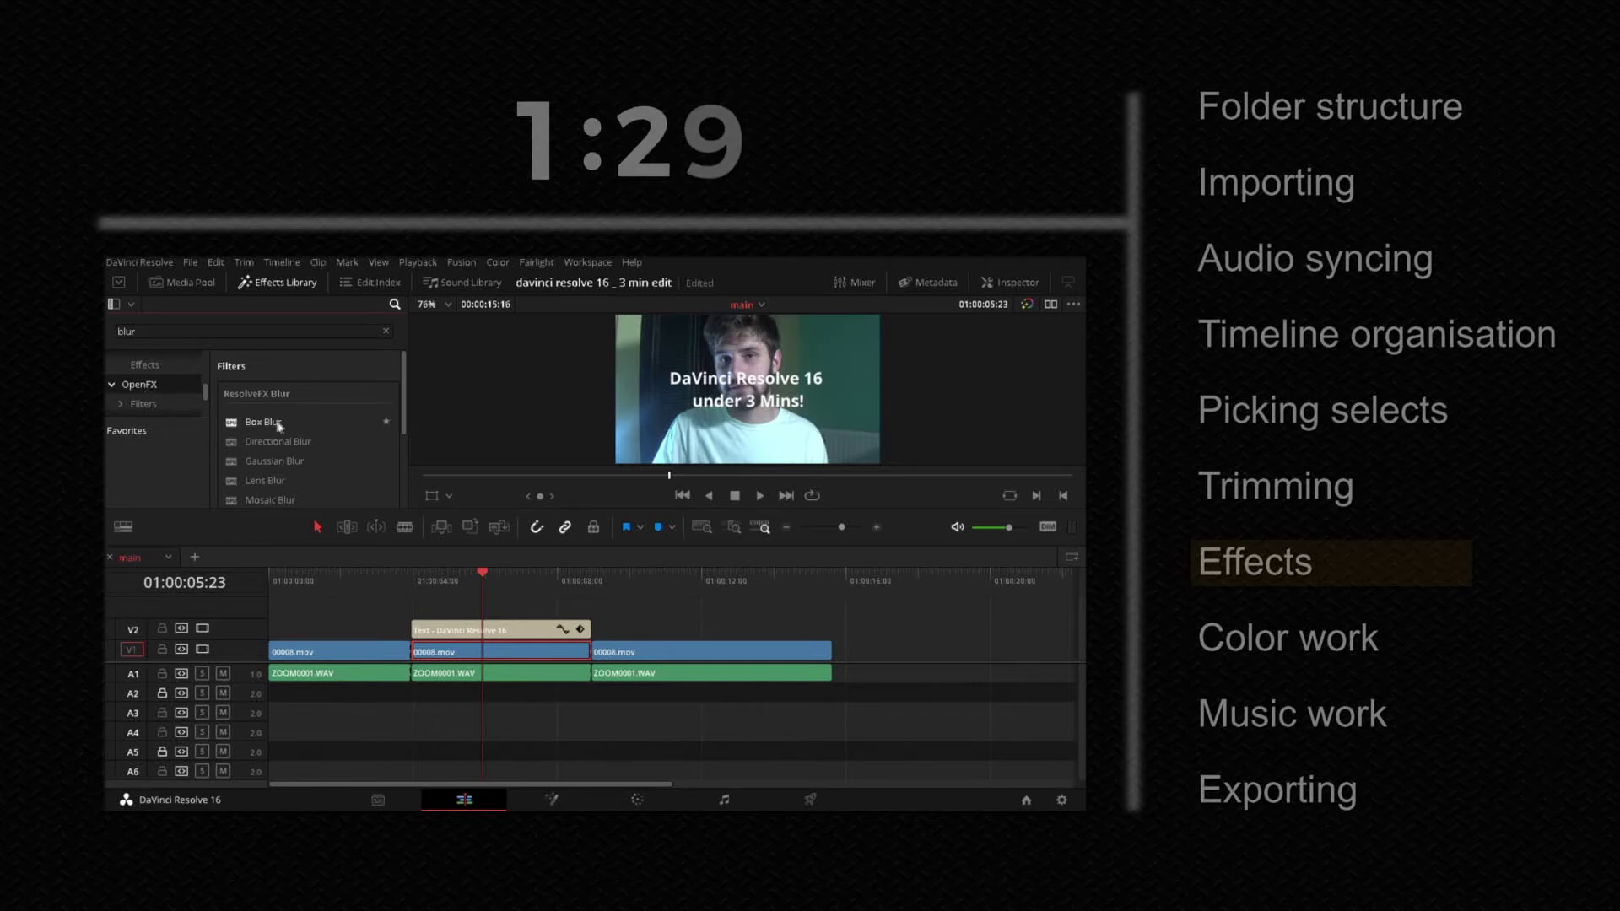
pyautogui.moveTo(268, 428); pyautogui.dragTo(554, 652)
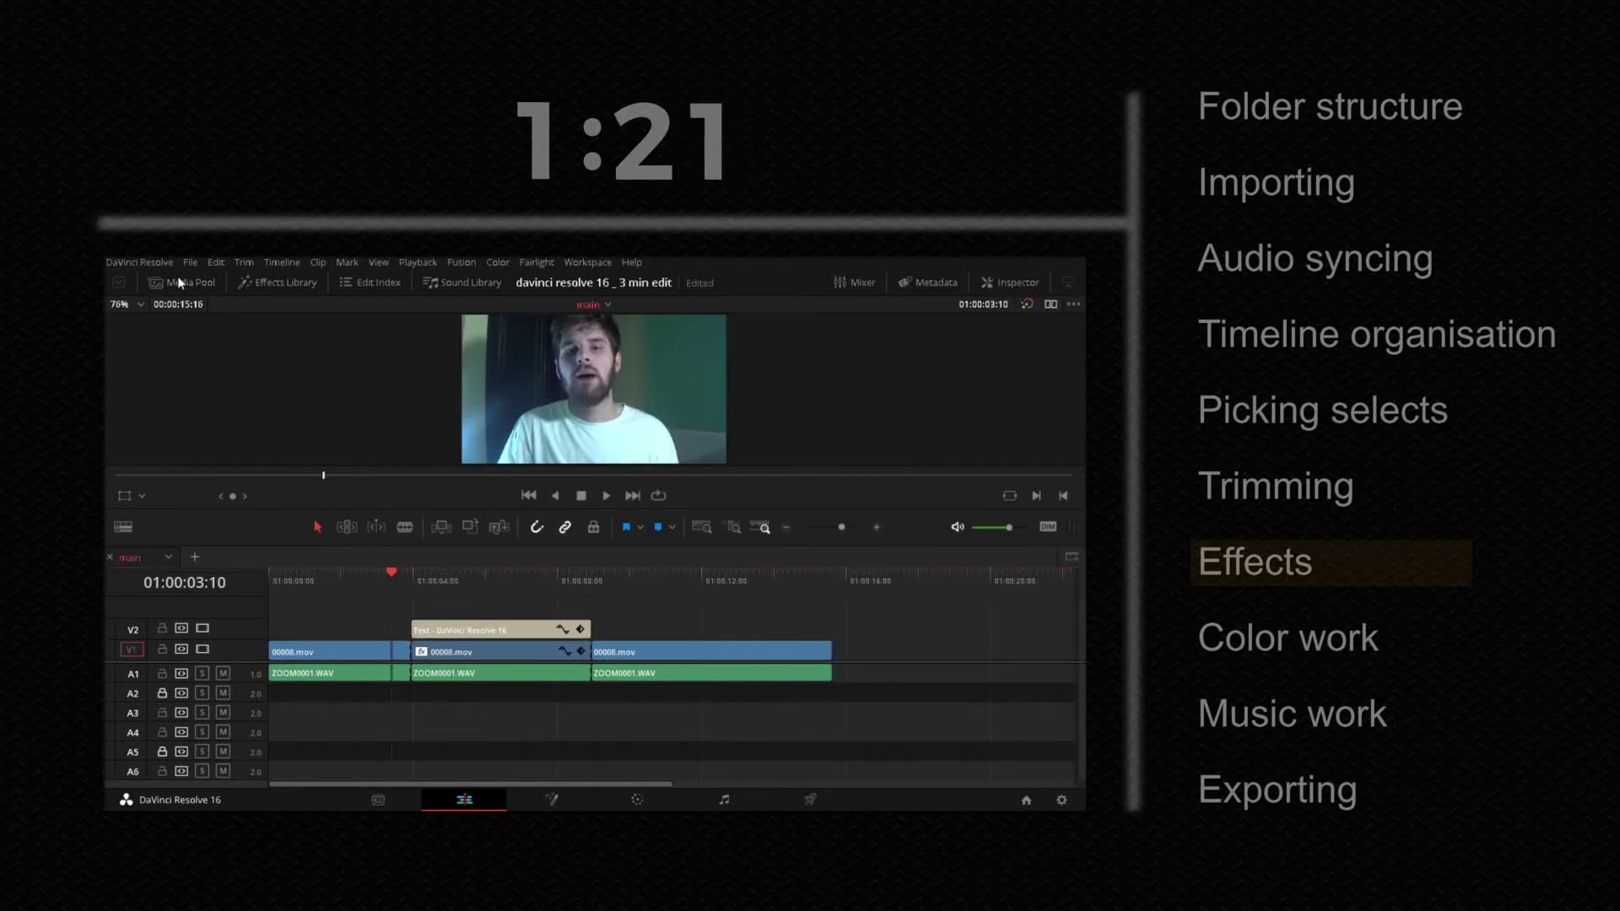
# Step: Add Lunar_Levitation.mp3 from the music bin to audio track A3, after the end of the take
pyautogui.click(177, 282)
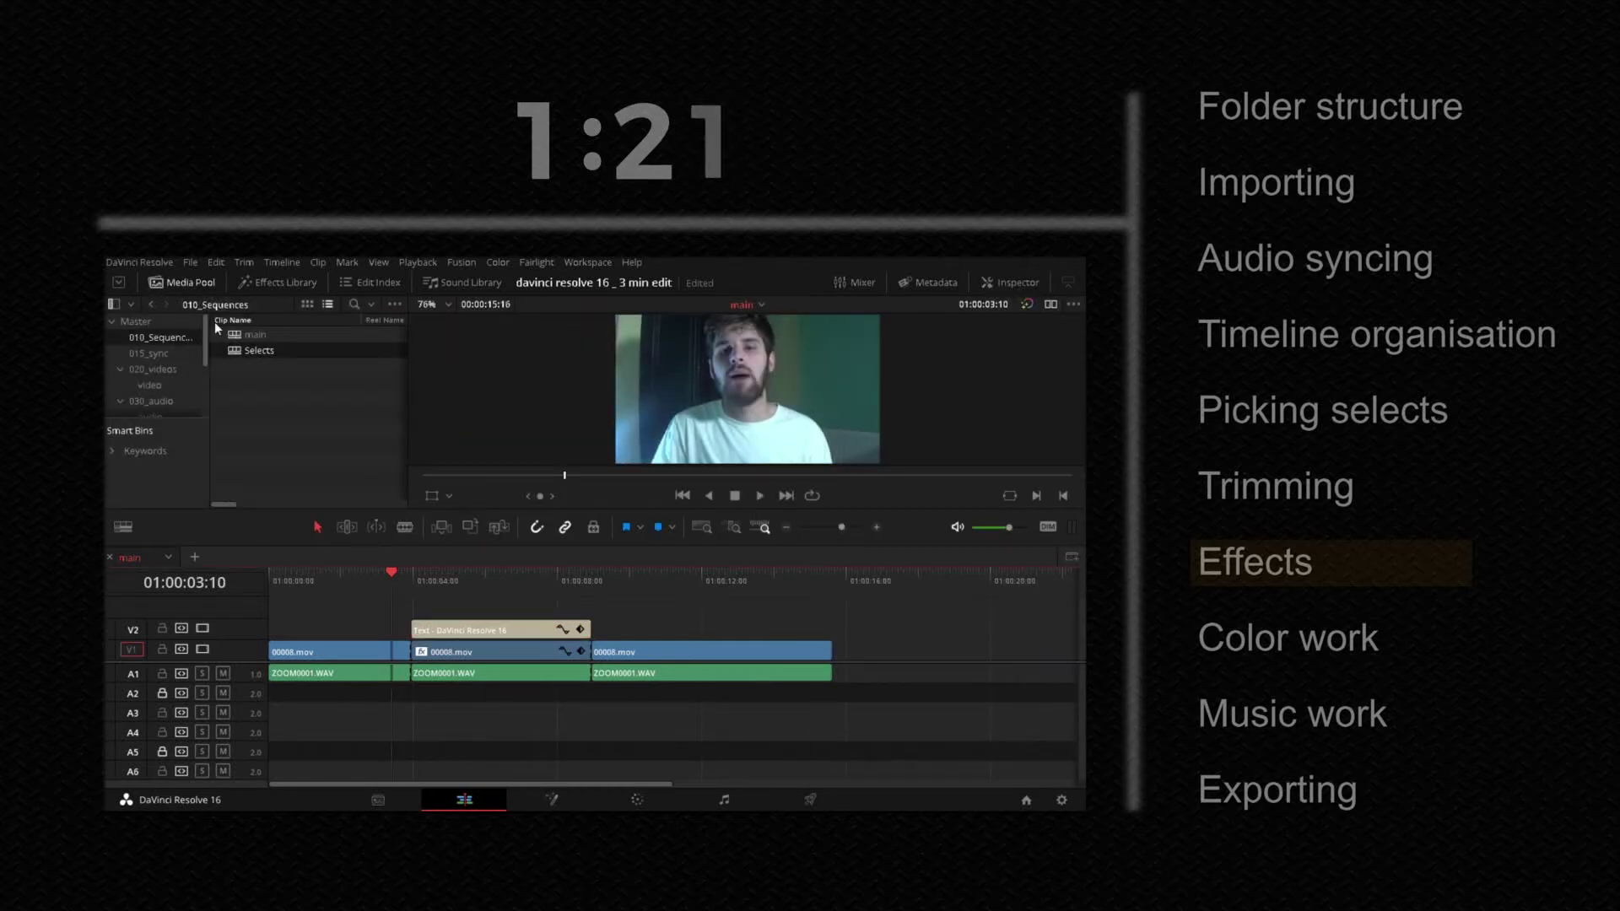
pyautogui.scroll(-2, 166, 387)
pyautogui.click(168, 397)
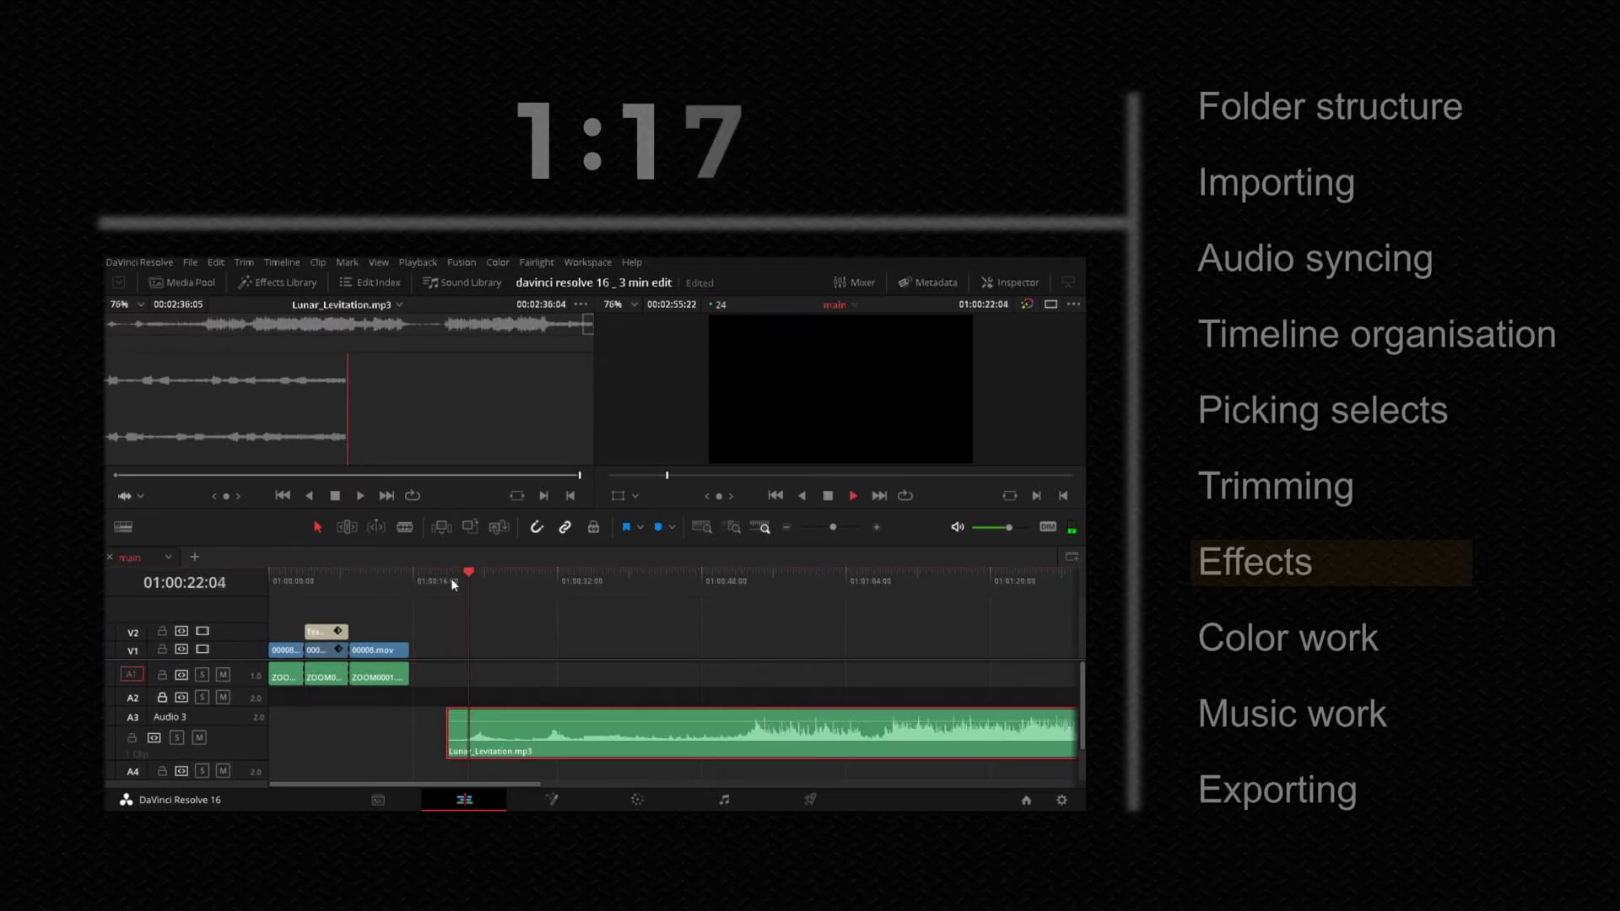
# Step: Cut the music on A3 at 01:00:28:17 and move the intro piece to the start of the timeline
pyautogui.press('space')
pyautogui.hotkey('ctrl', 'b')
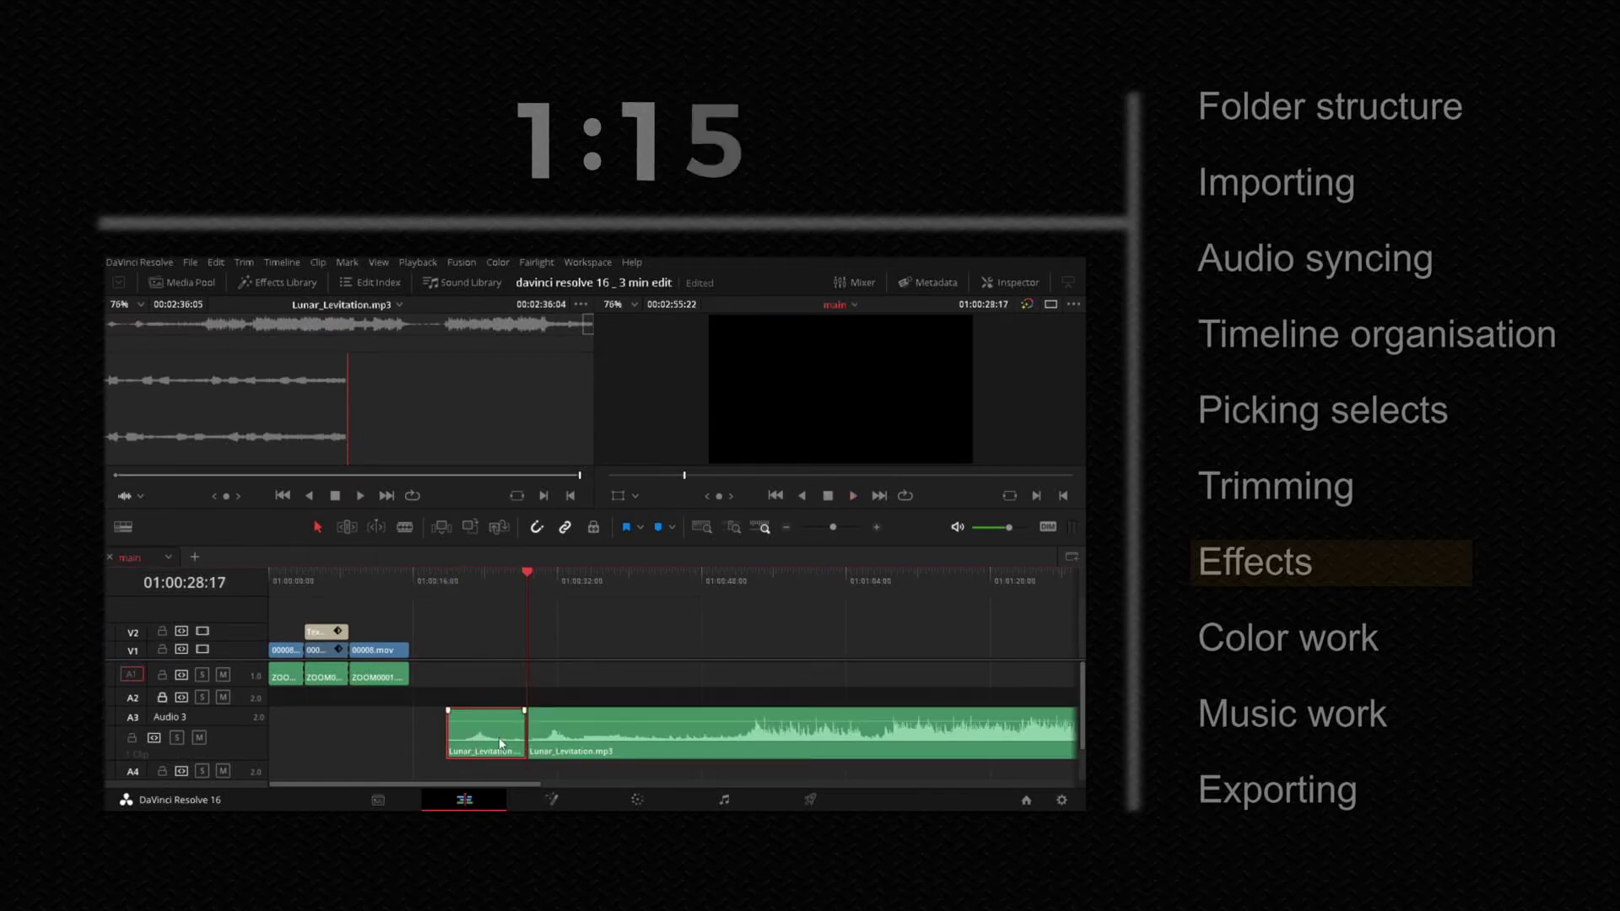
pyautogui.moveTo(488, 737); pyautogui.dragTo(348, 738)
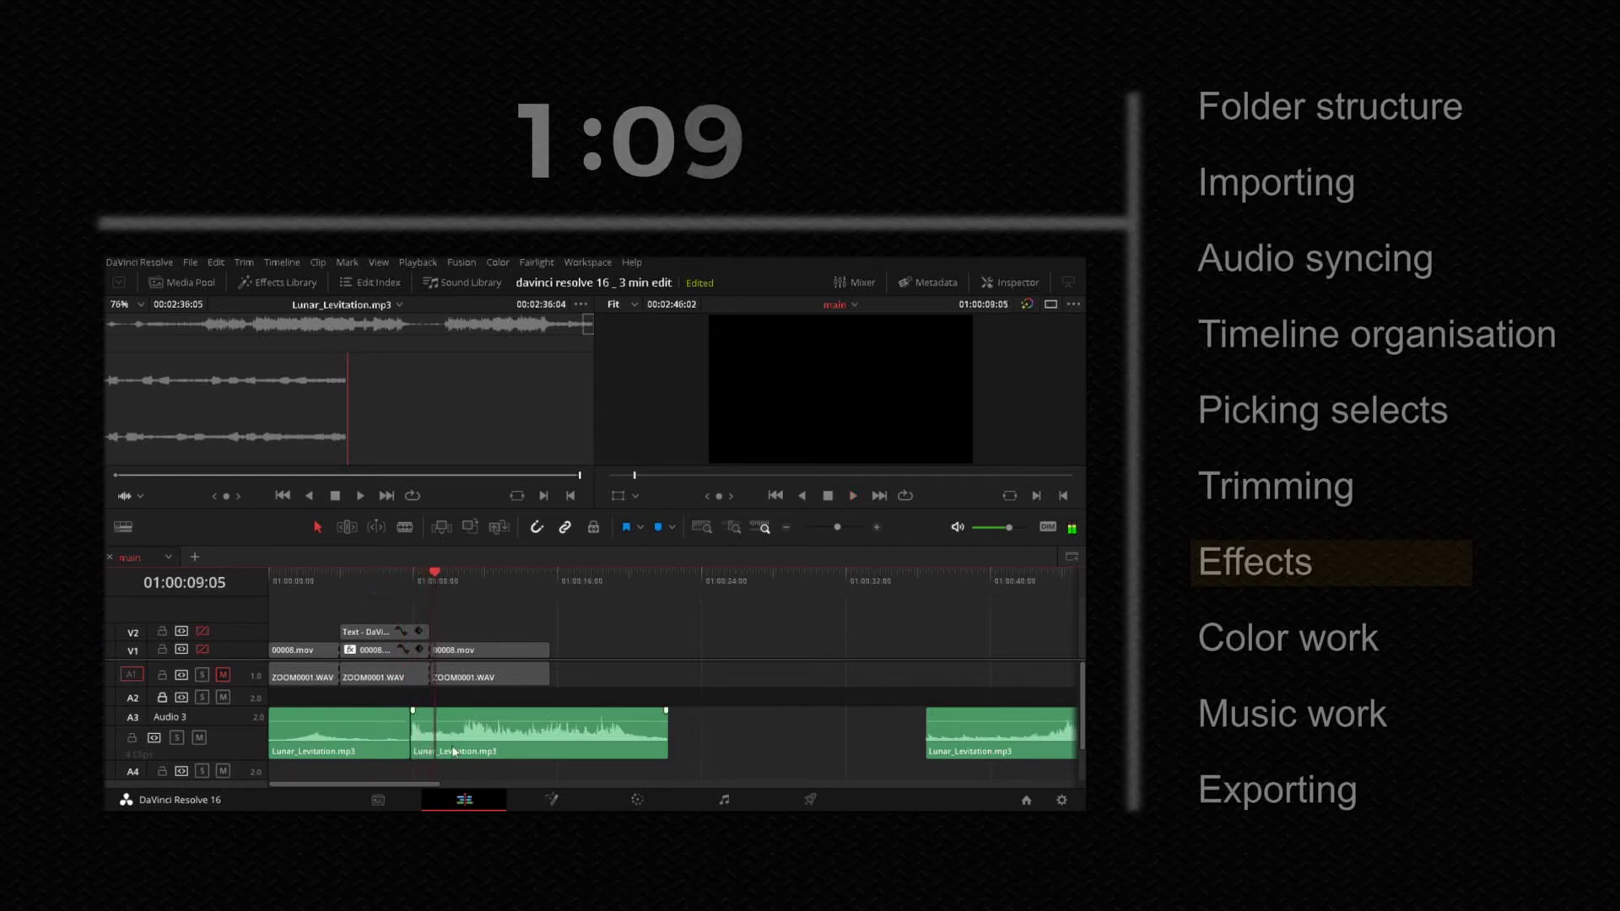
# Step: Join the second music piece to the intro with a cross fade and remove the music beyond the end of the video
pyautogui.moveTo(454, 751); pyautogui.dragTo(413, 749)
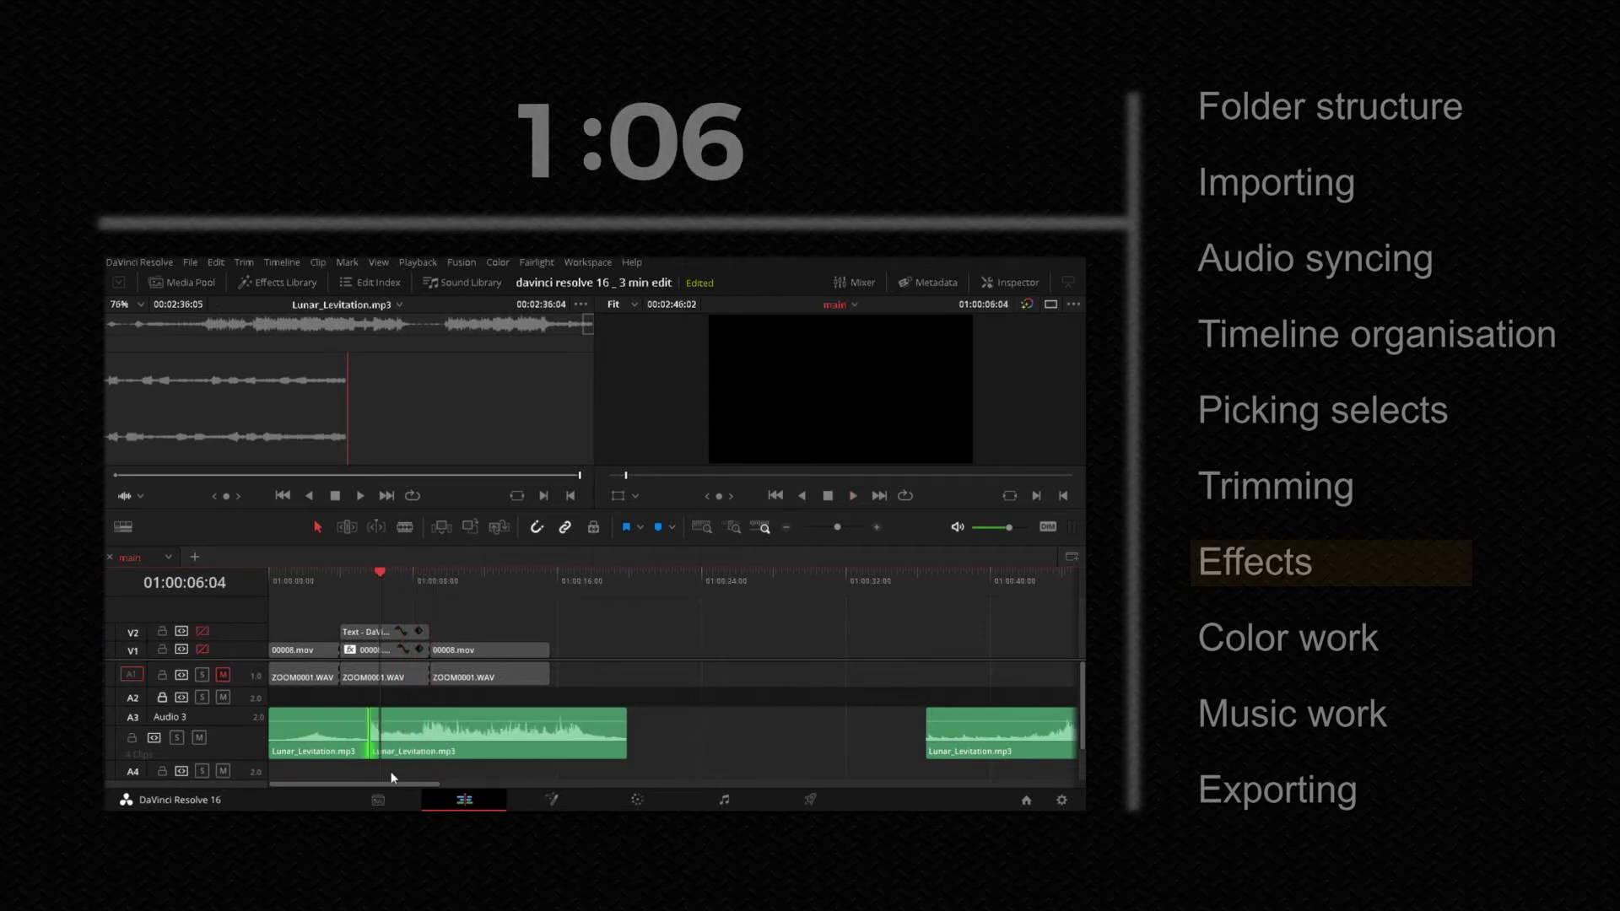
pyautogui.hotkey('ctrl', 't')
pyautogui.click(316, 581)
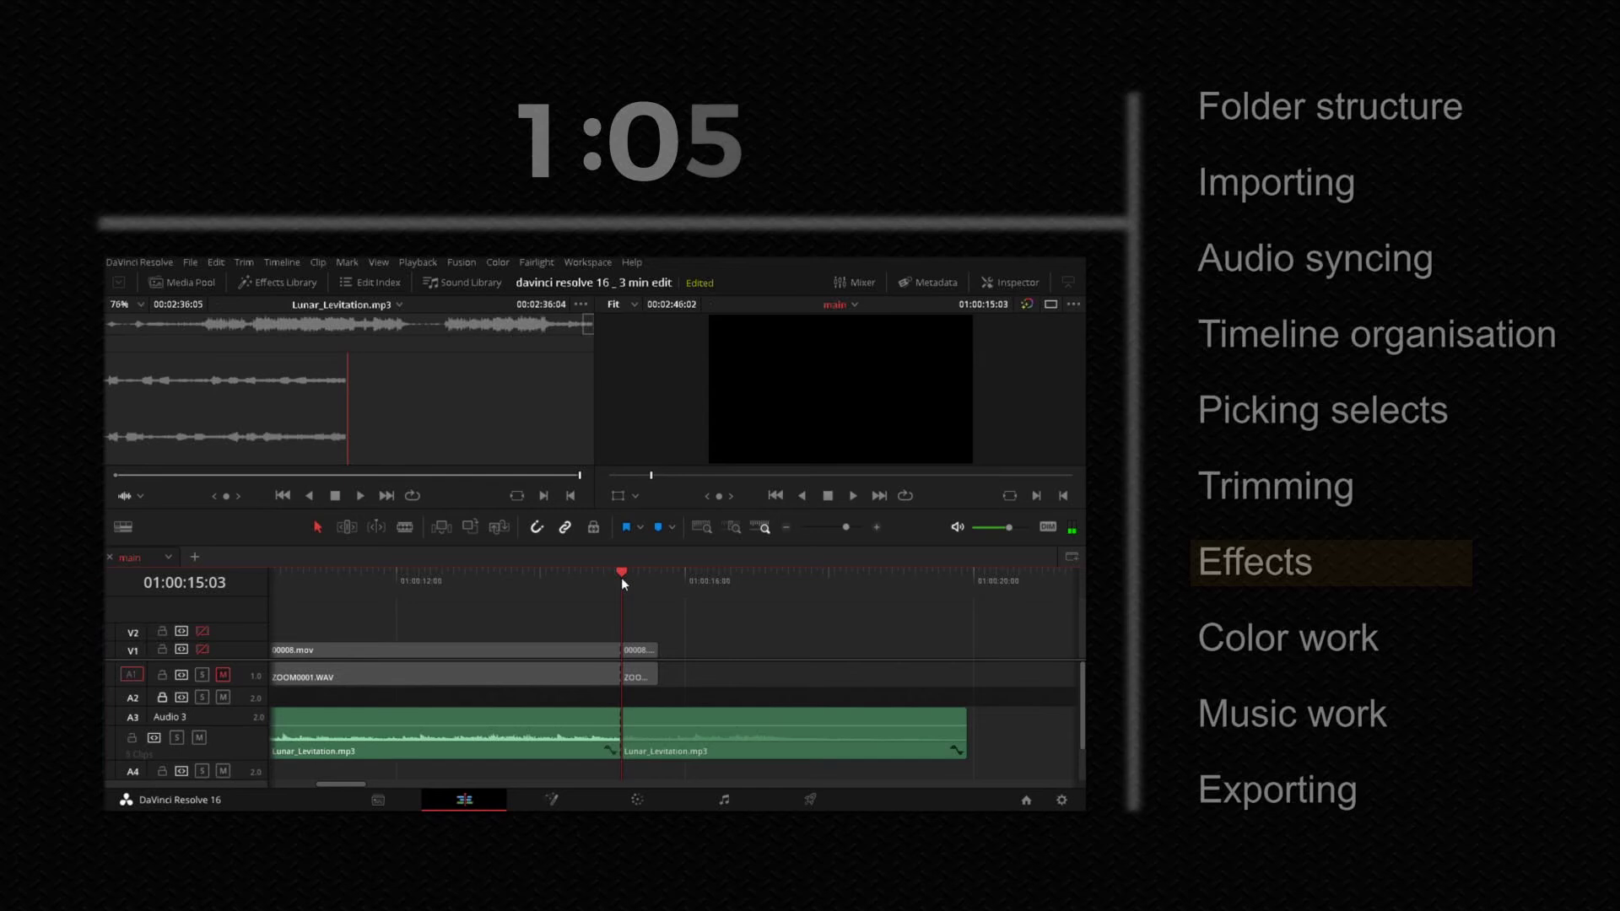
pyautogui.click(650, 569)
pyautogui.press('Delete')
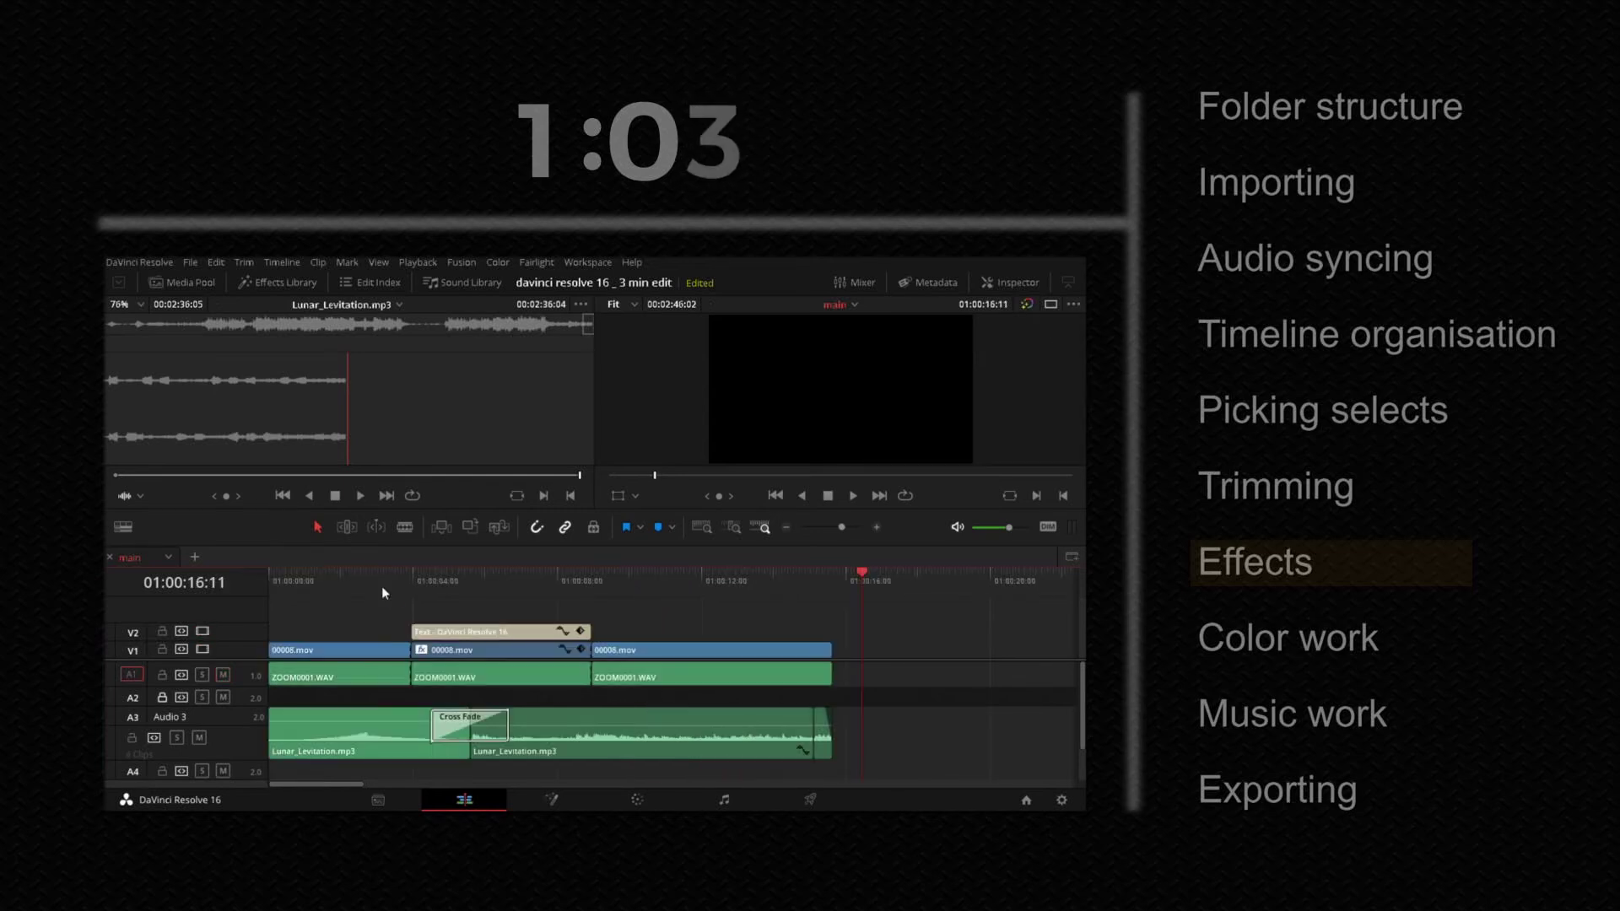
# Step: Add a serial node to the first clip's grade and correct its colour cast with the color wheels
pyautogui.click(638, 800)
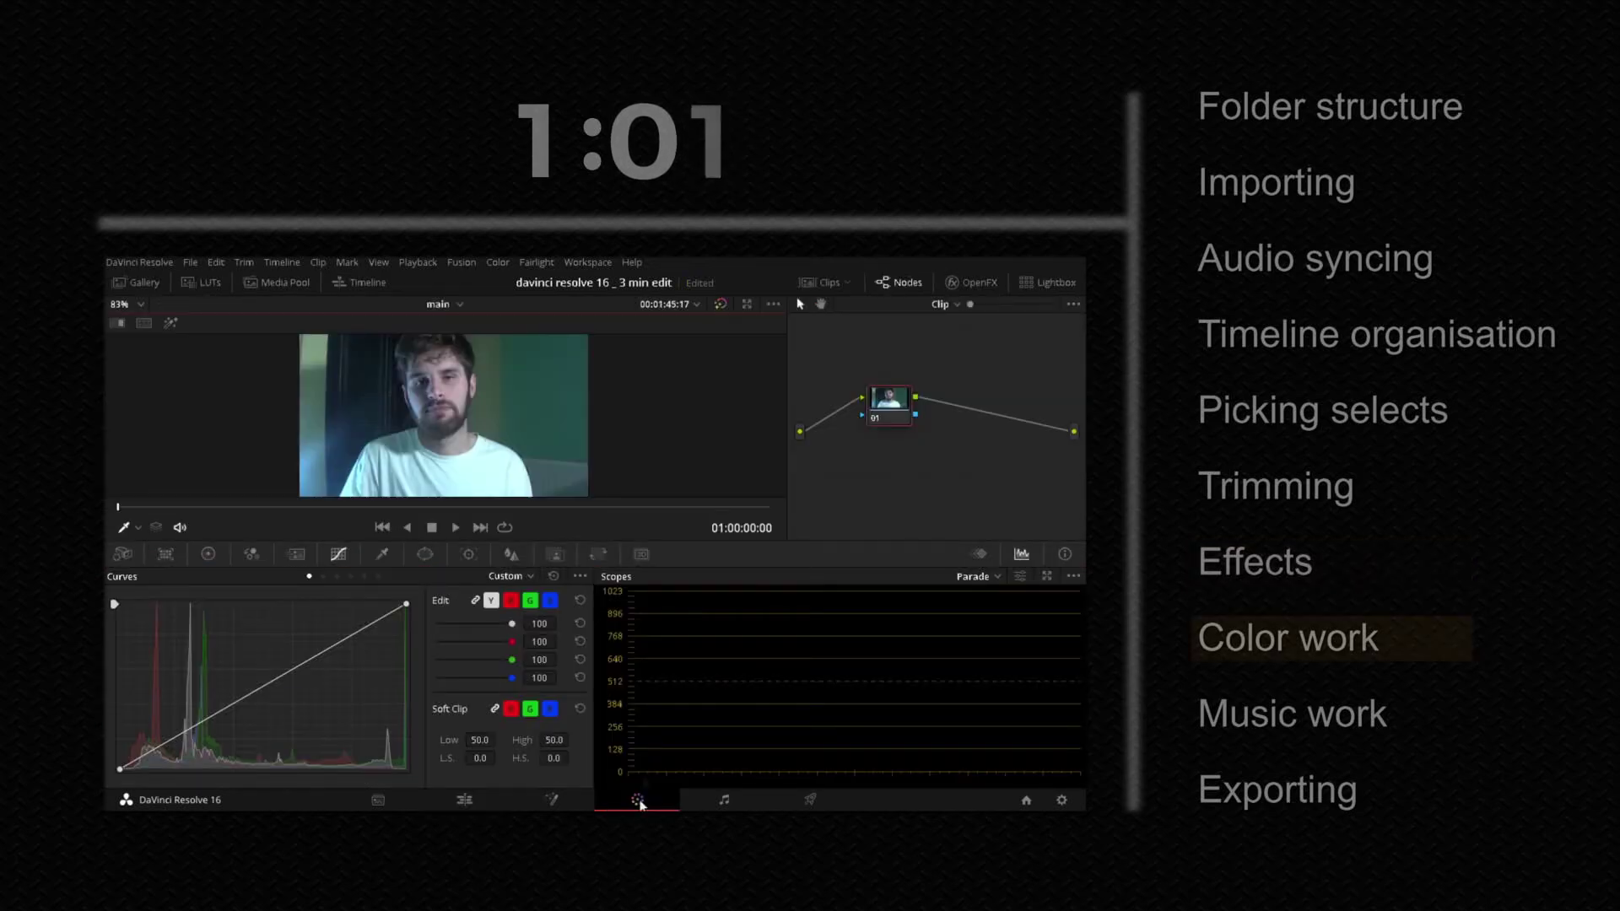
pyautogui.hotkey('alt', 's')
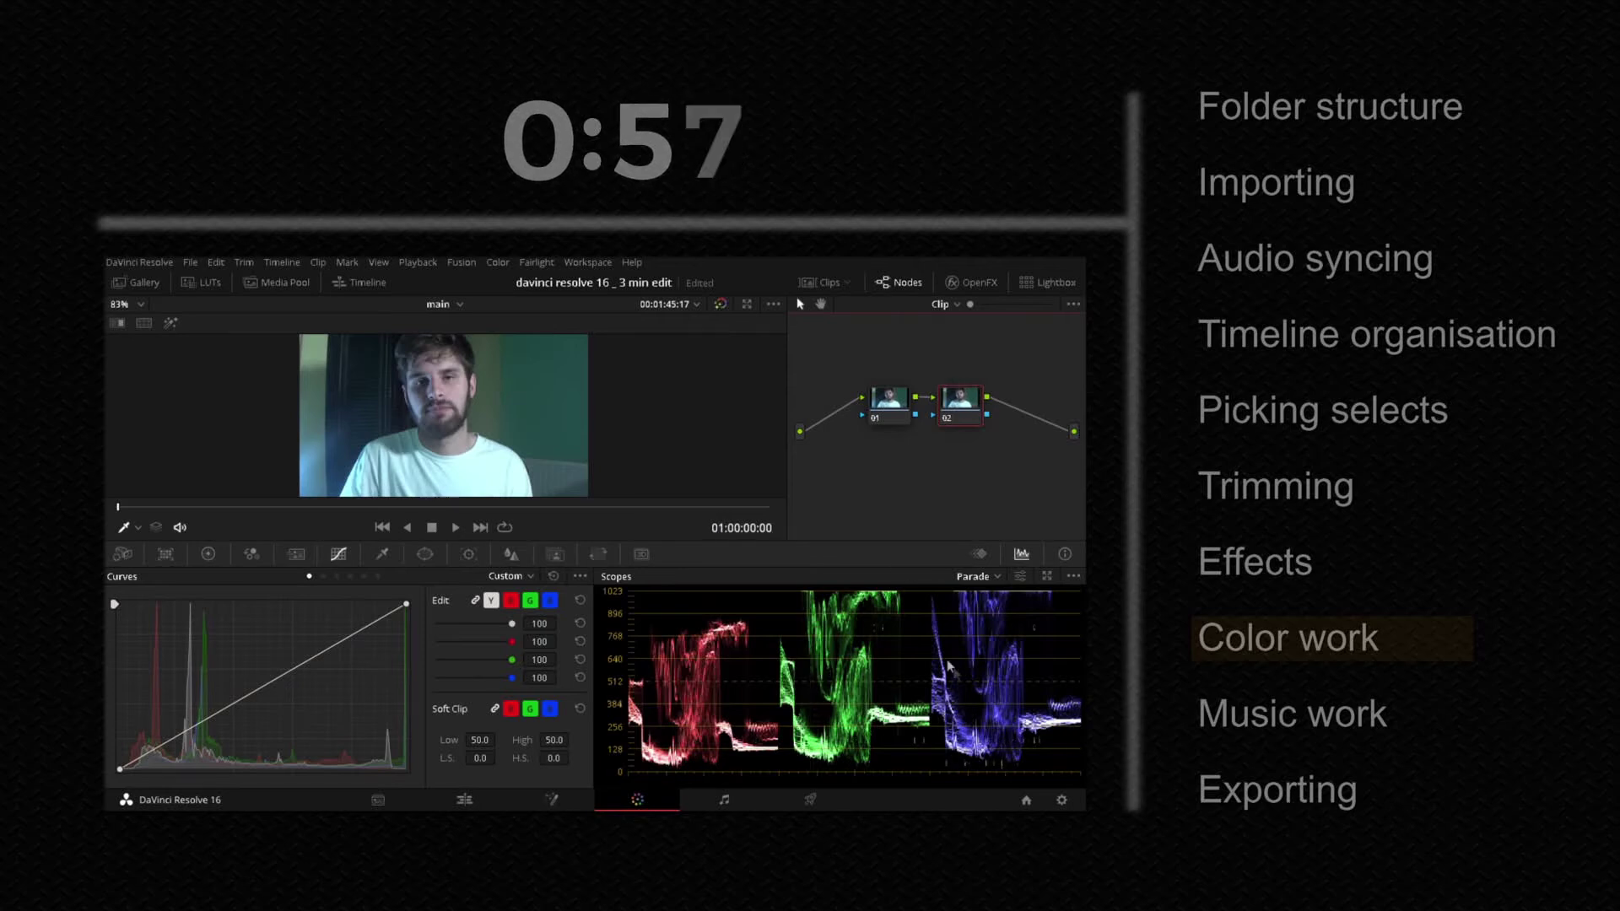
pyautogui.click(207, 553)
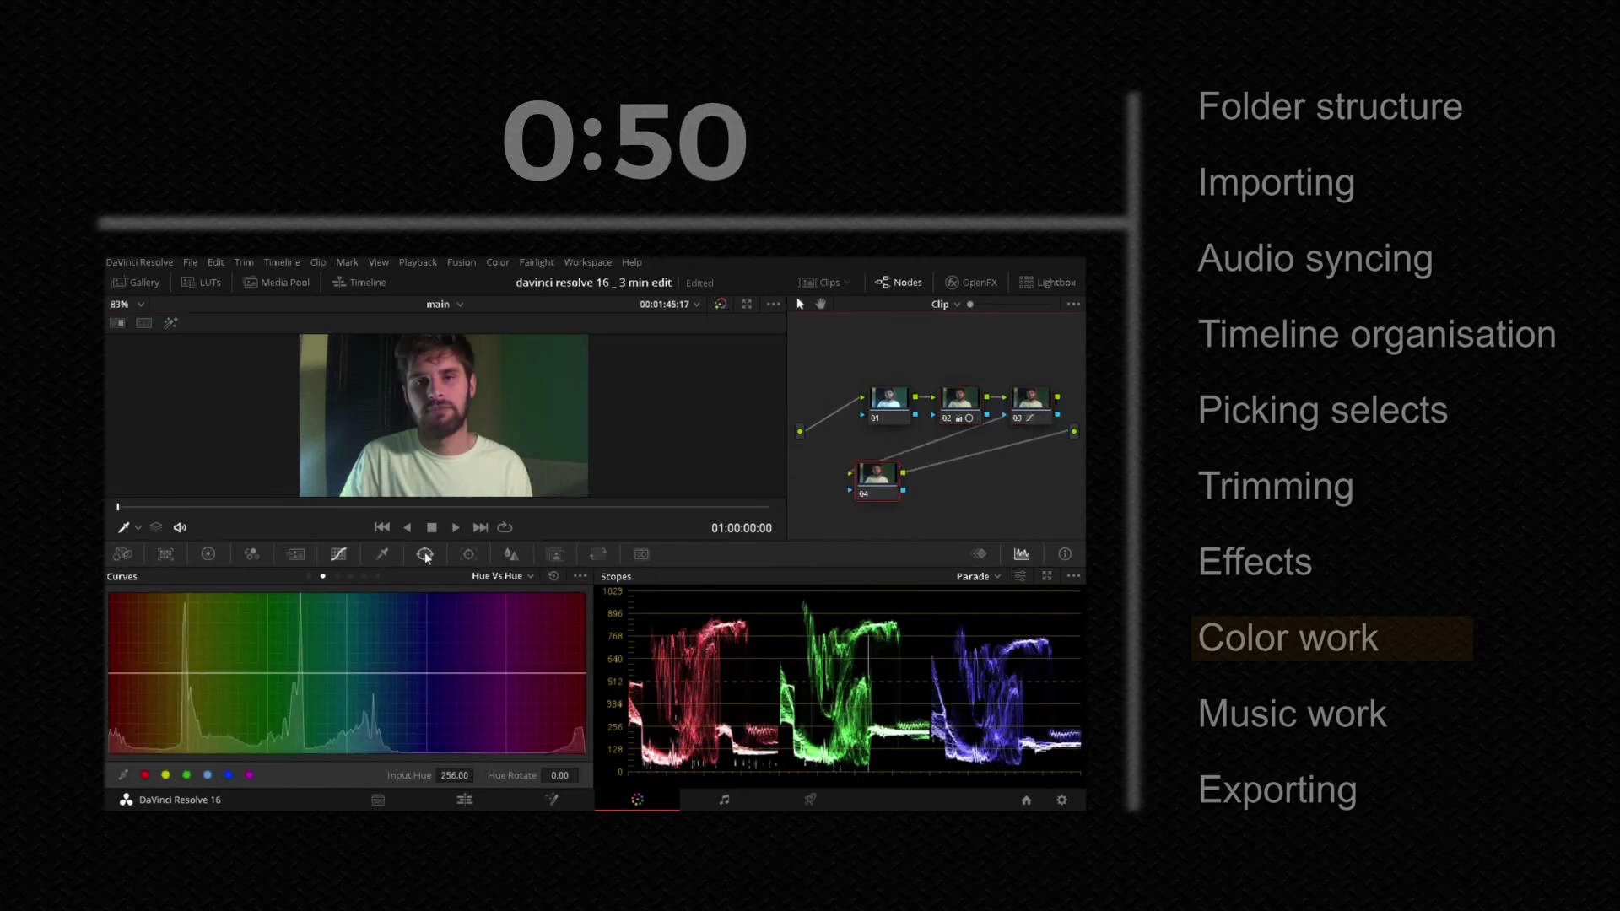
# Step: Add an inverted circular window to node 04 and stretch it into a wide ellipse around the speaker's face
pyautogui.click(426, 555)
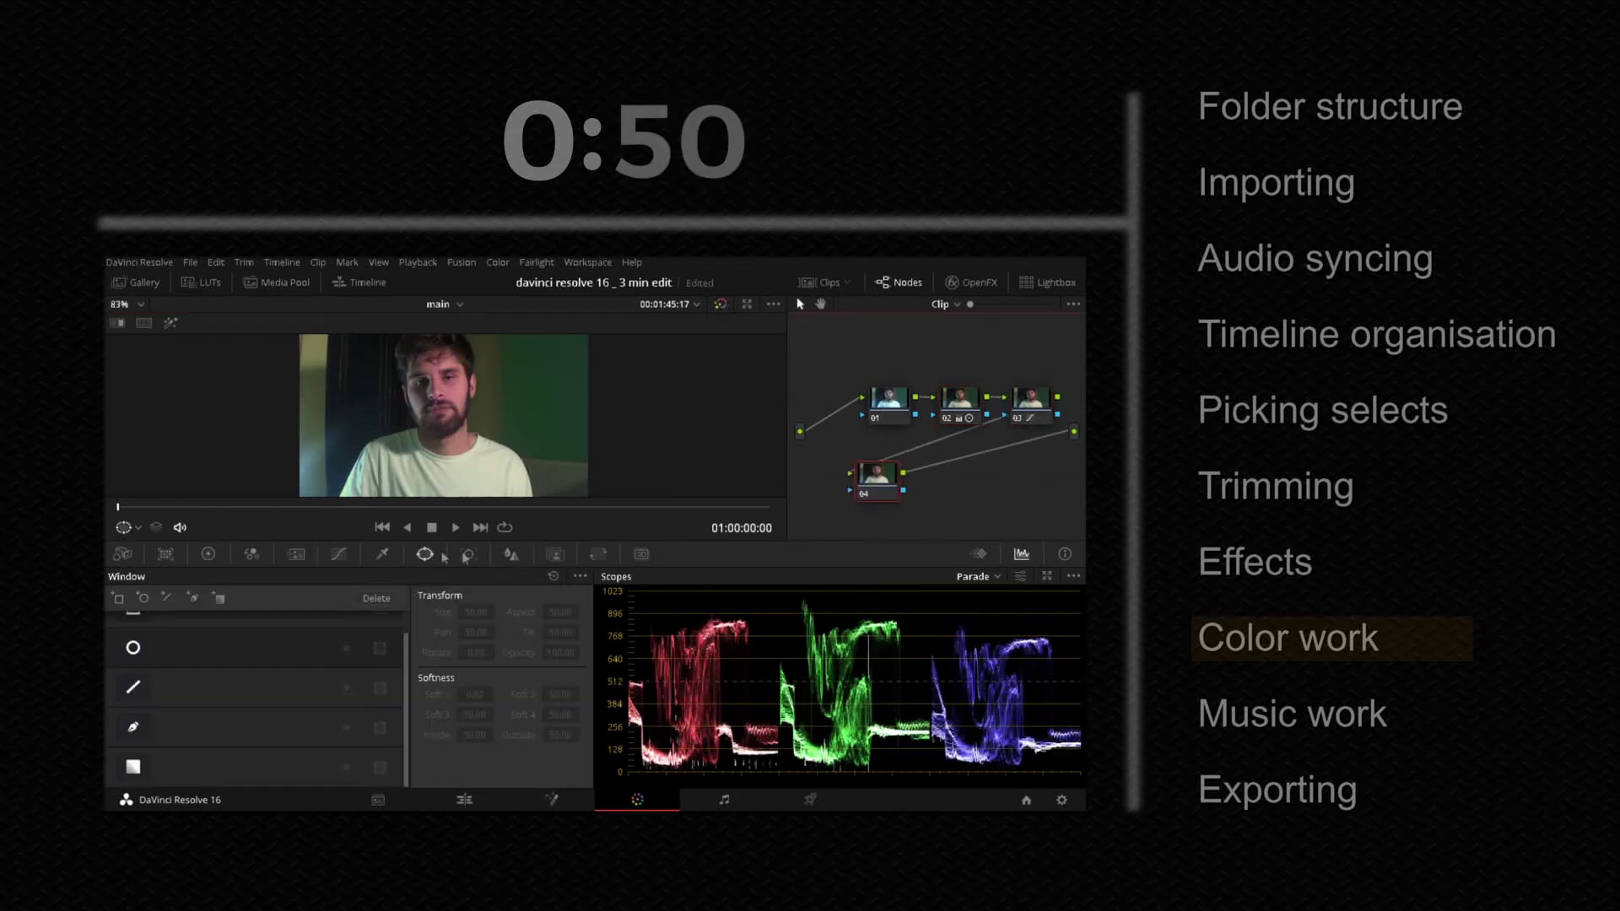
pyautogui.click(134, 650)
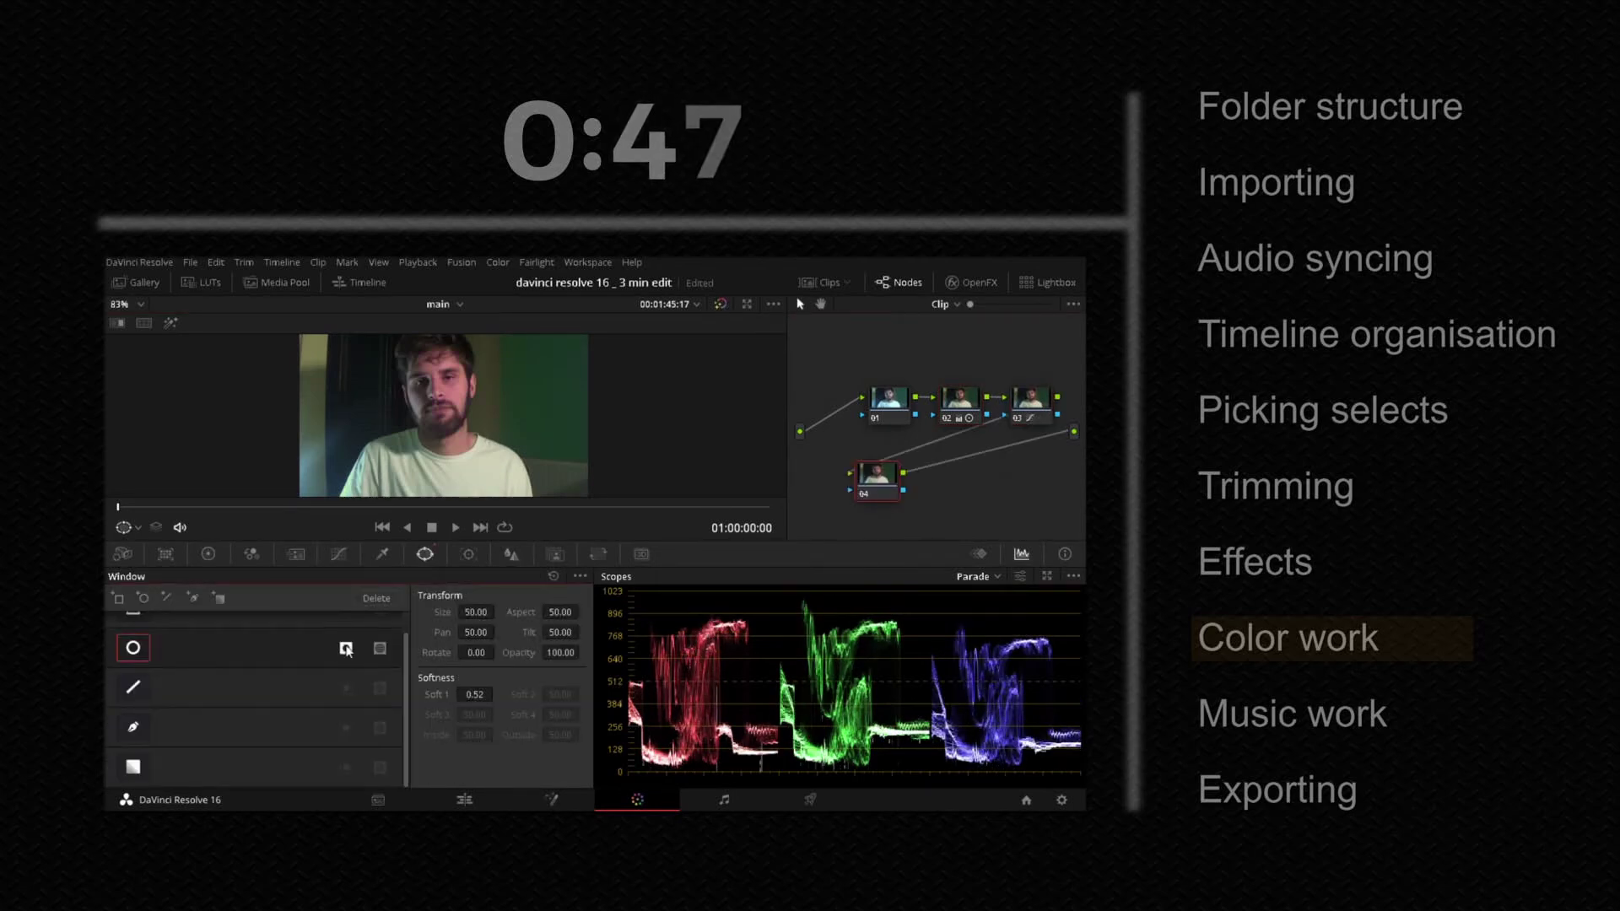
pyautogui.click(346, 648)
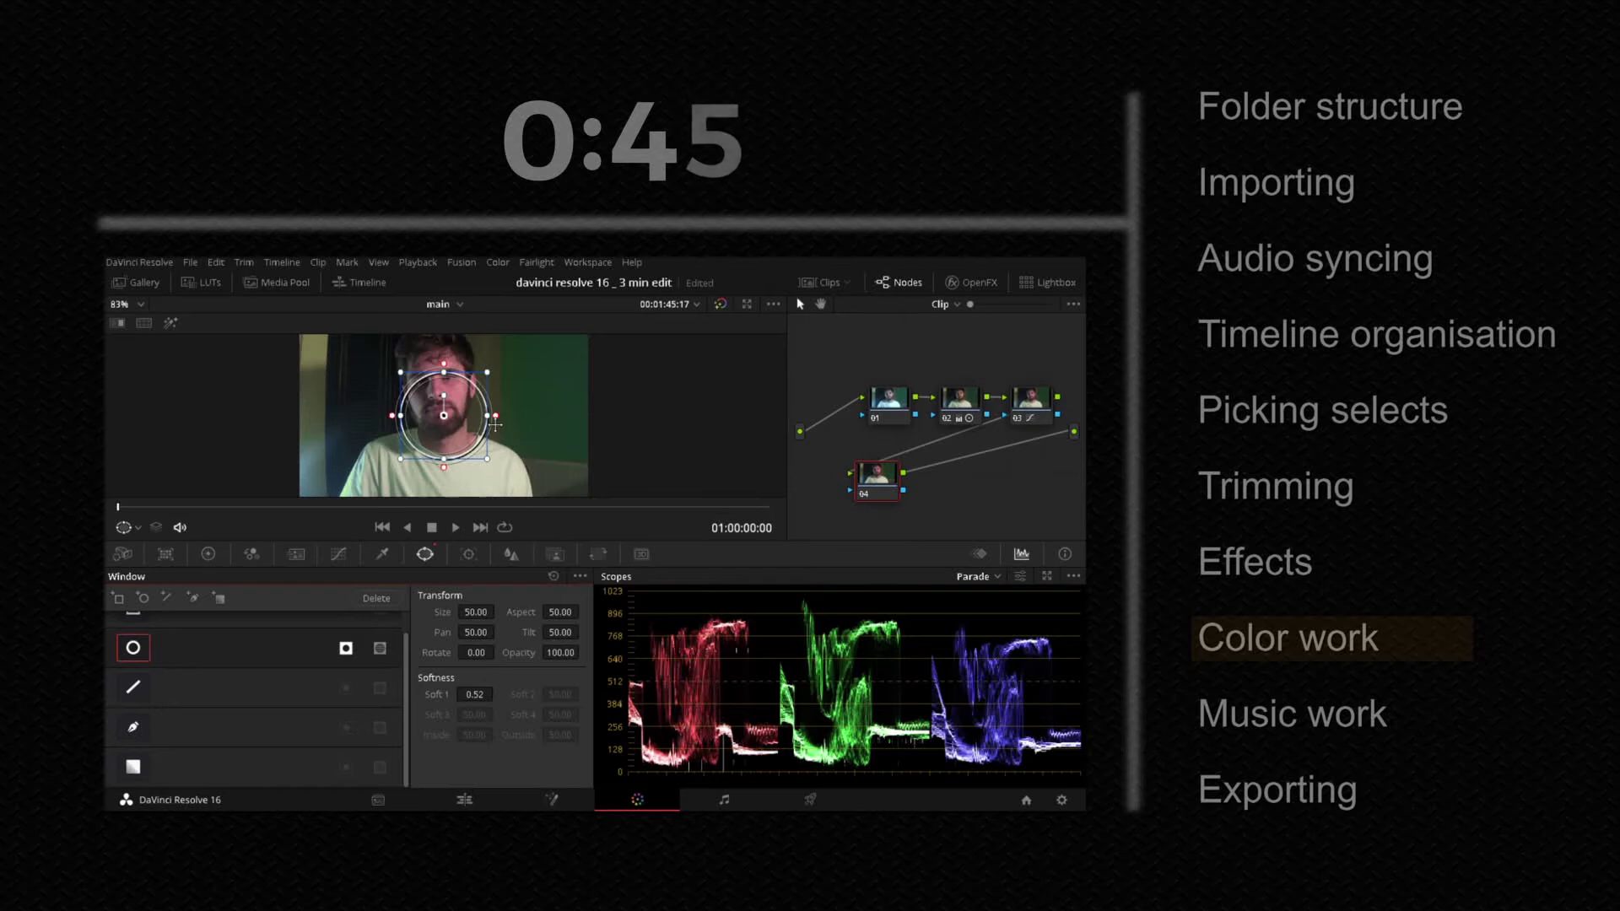
pyautogui.moveTo(496, 424); pyautogui.dragTo(610, 420)
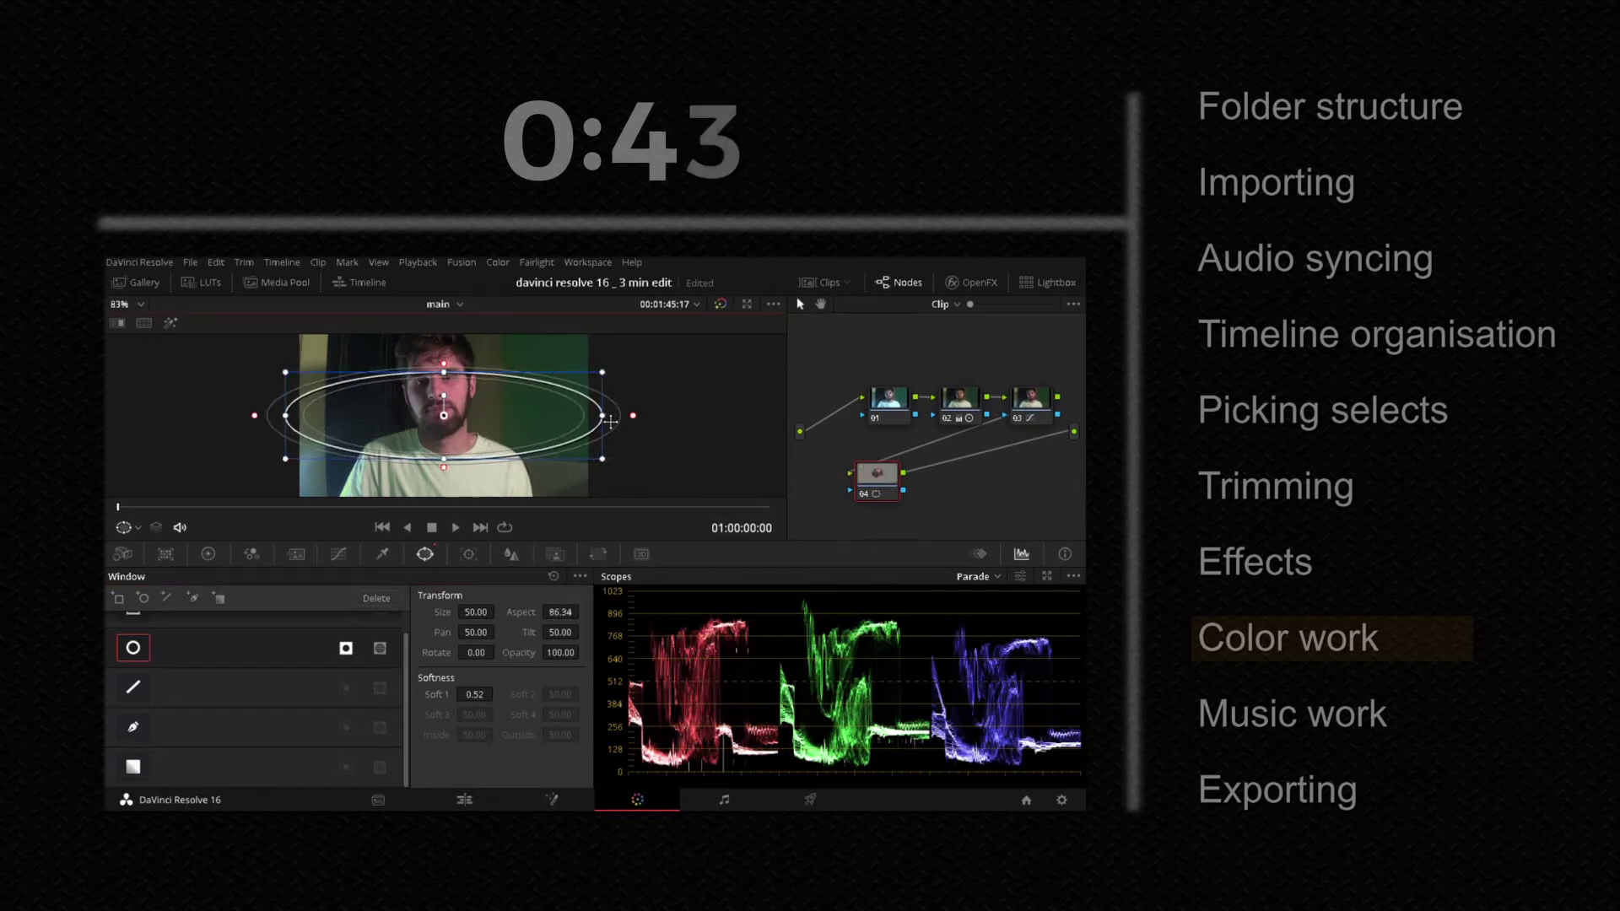
# Step: Darken the area outside the ellipse with the custom curve and set the window's softness to 1.88
pyautogui.click(338, 554)
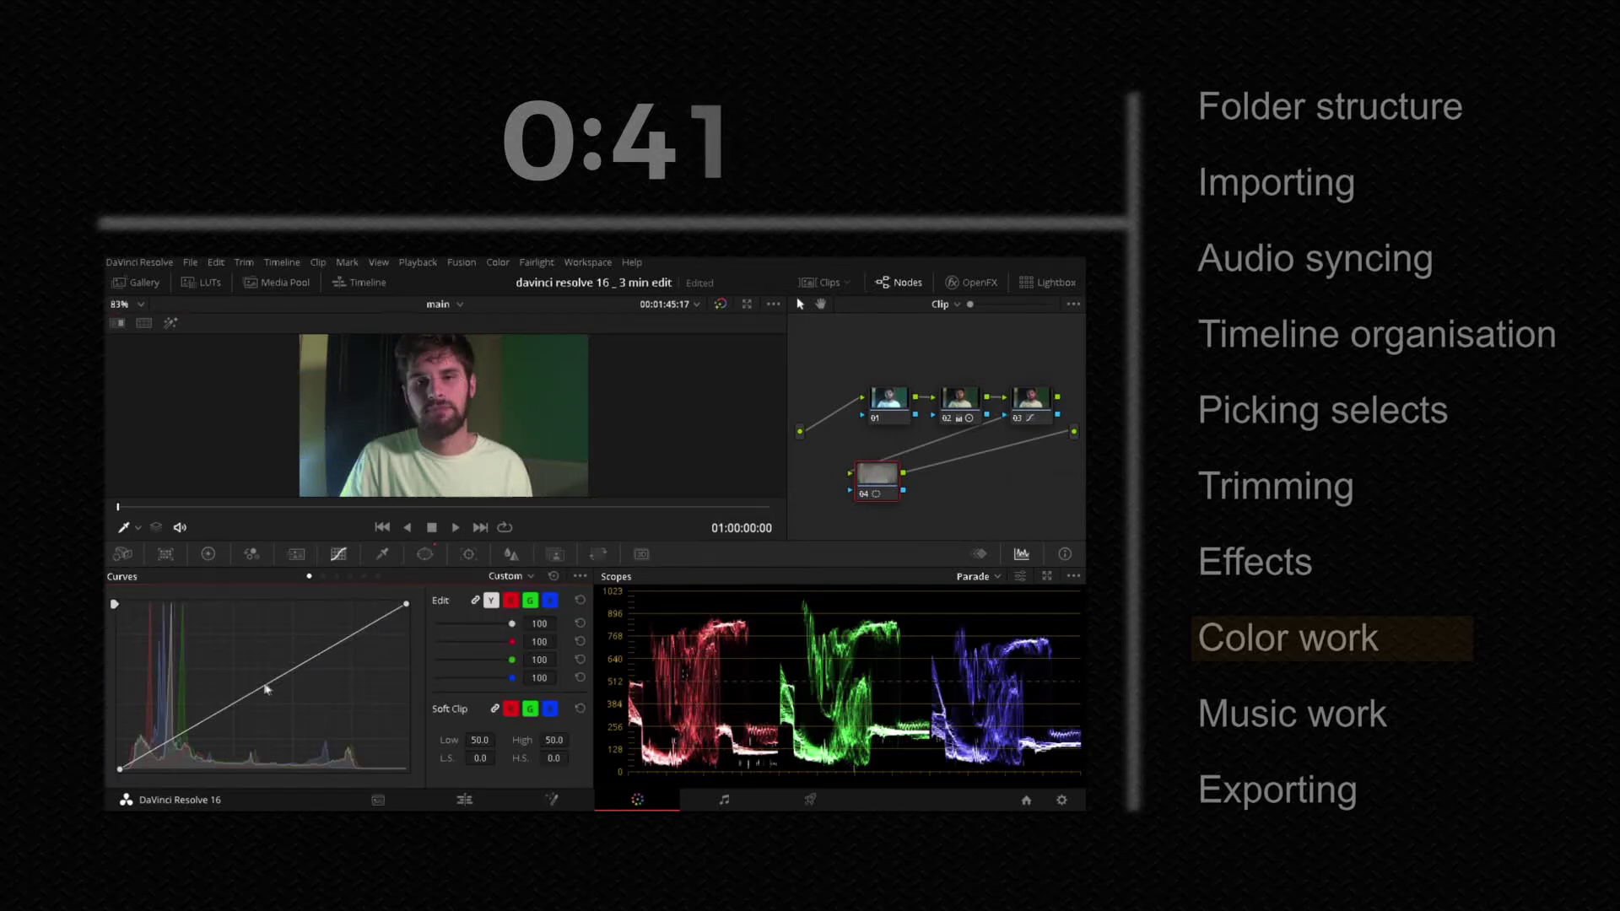
pyautogui.moveTo(265, 694); pyautogui.dragTo(277, 722)
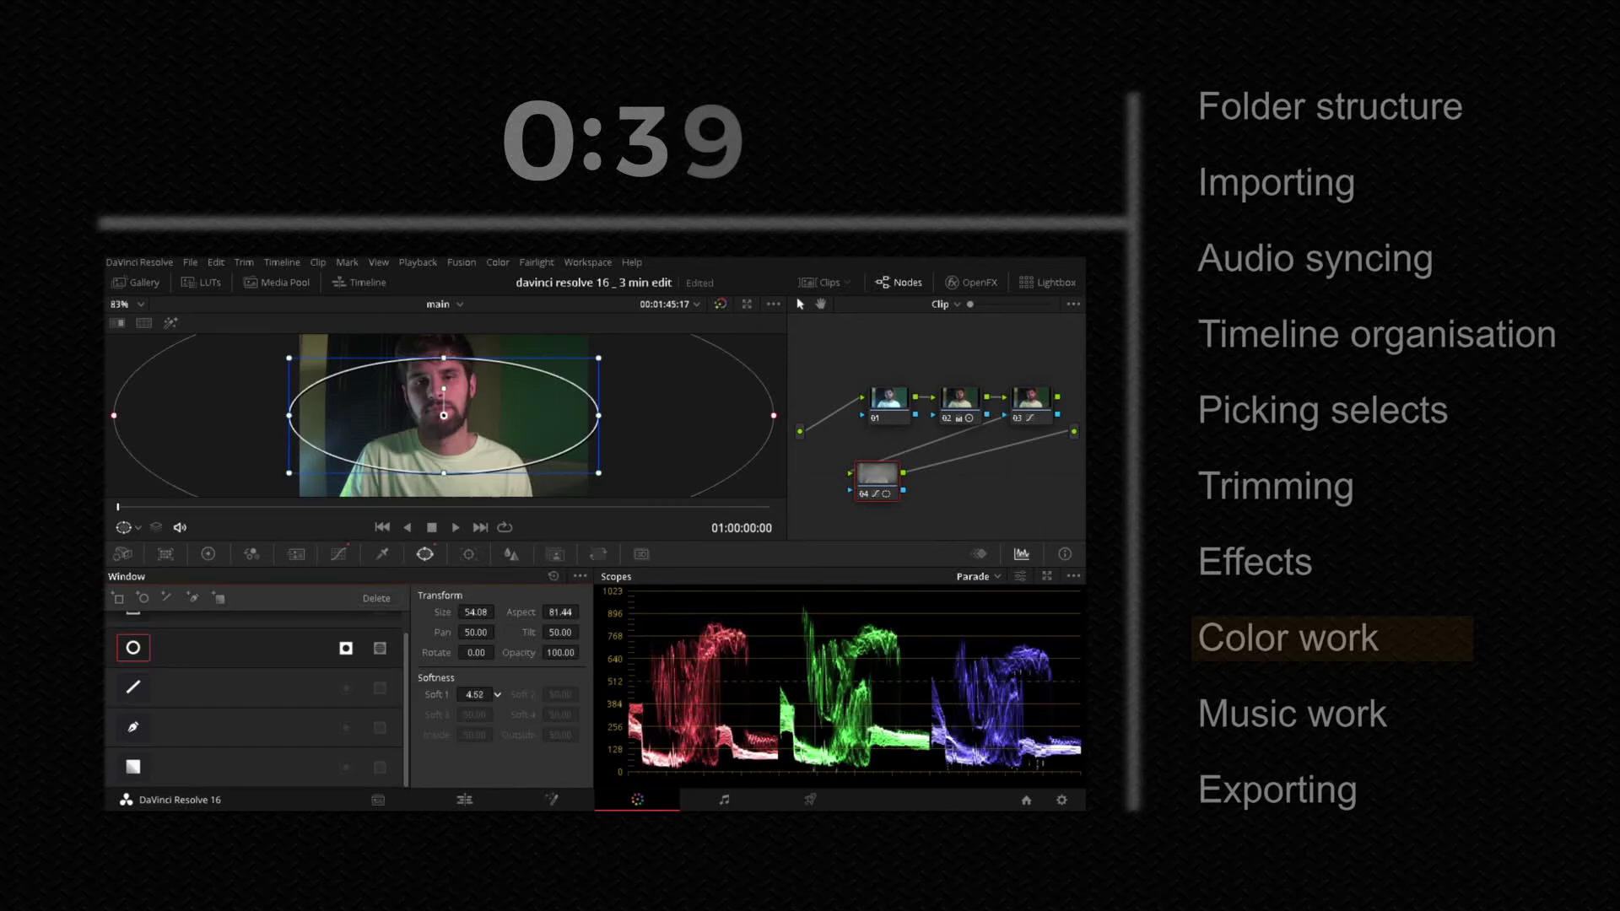
pyautogui.moveTo(497, 695); pyautogui.dragTo(483, 678)
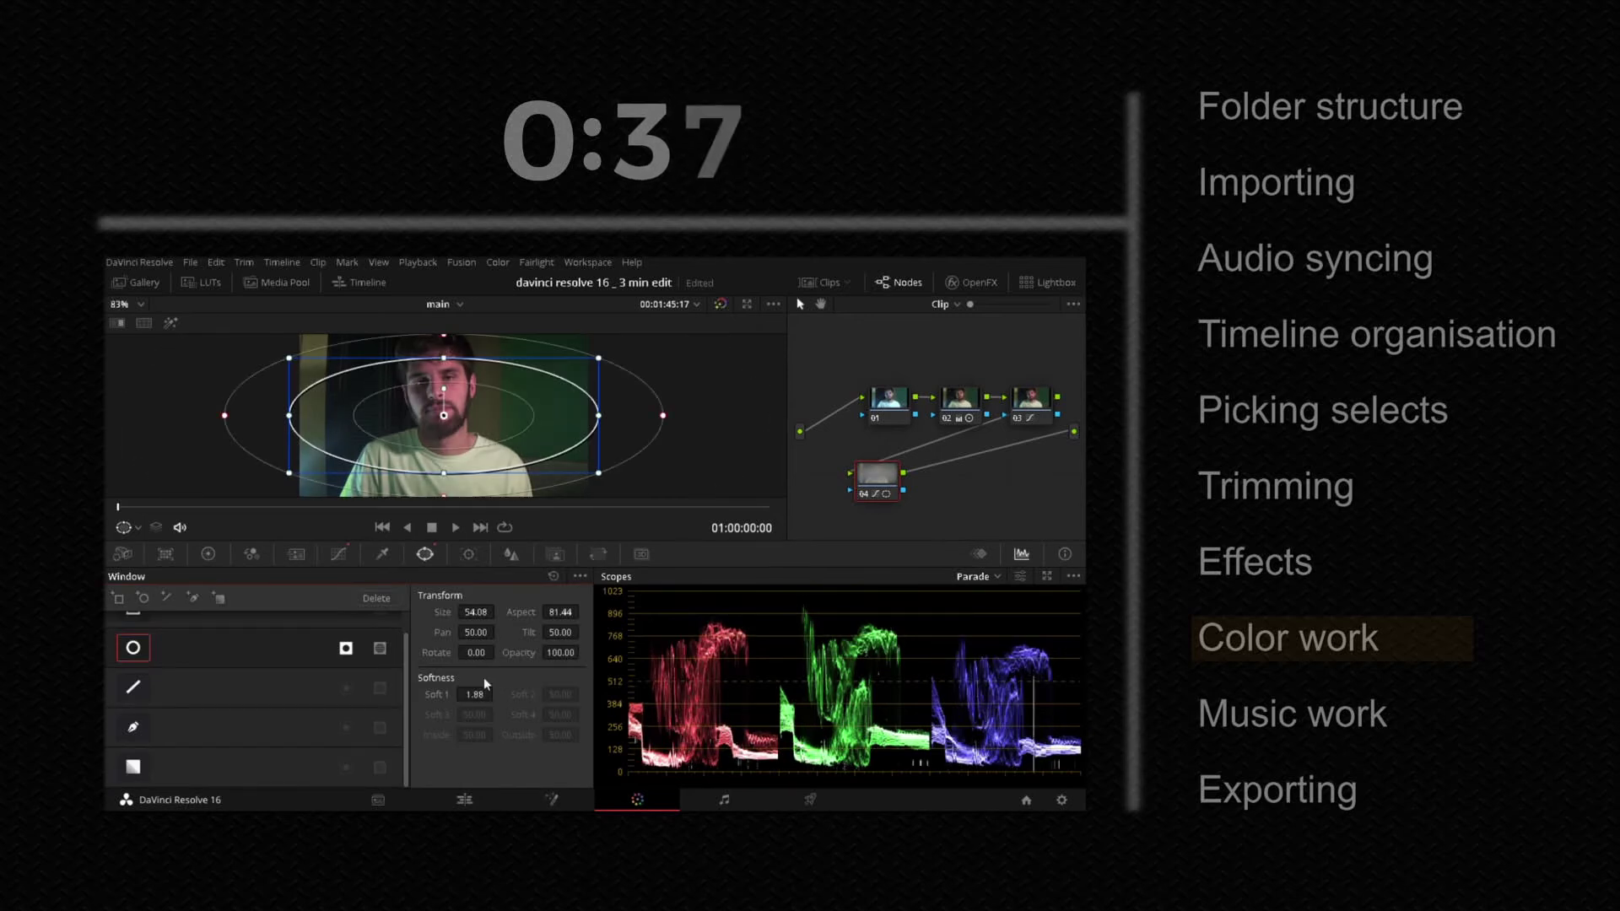
# Step: Add a serial node after node 04 and raise the lower midtones with its custom curve
pyautogui.hotkey('alt', 's')
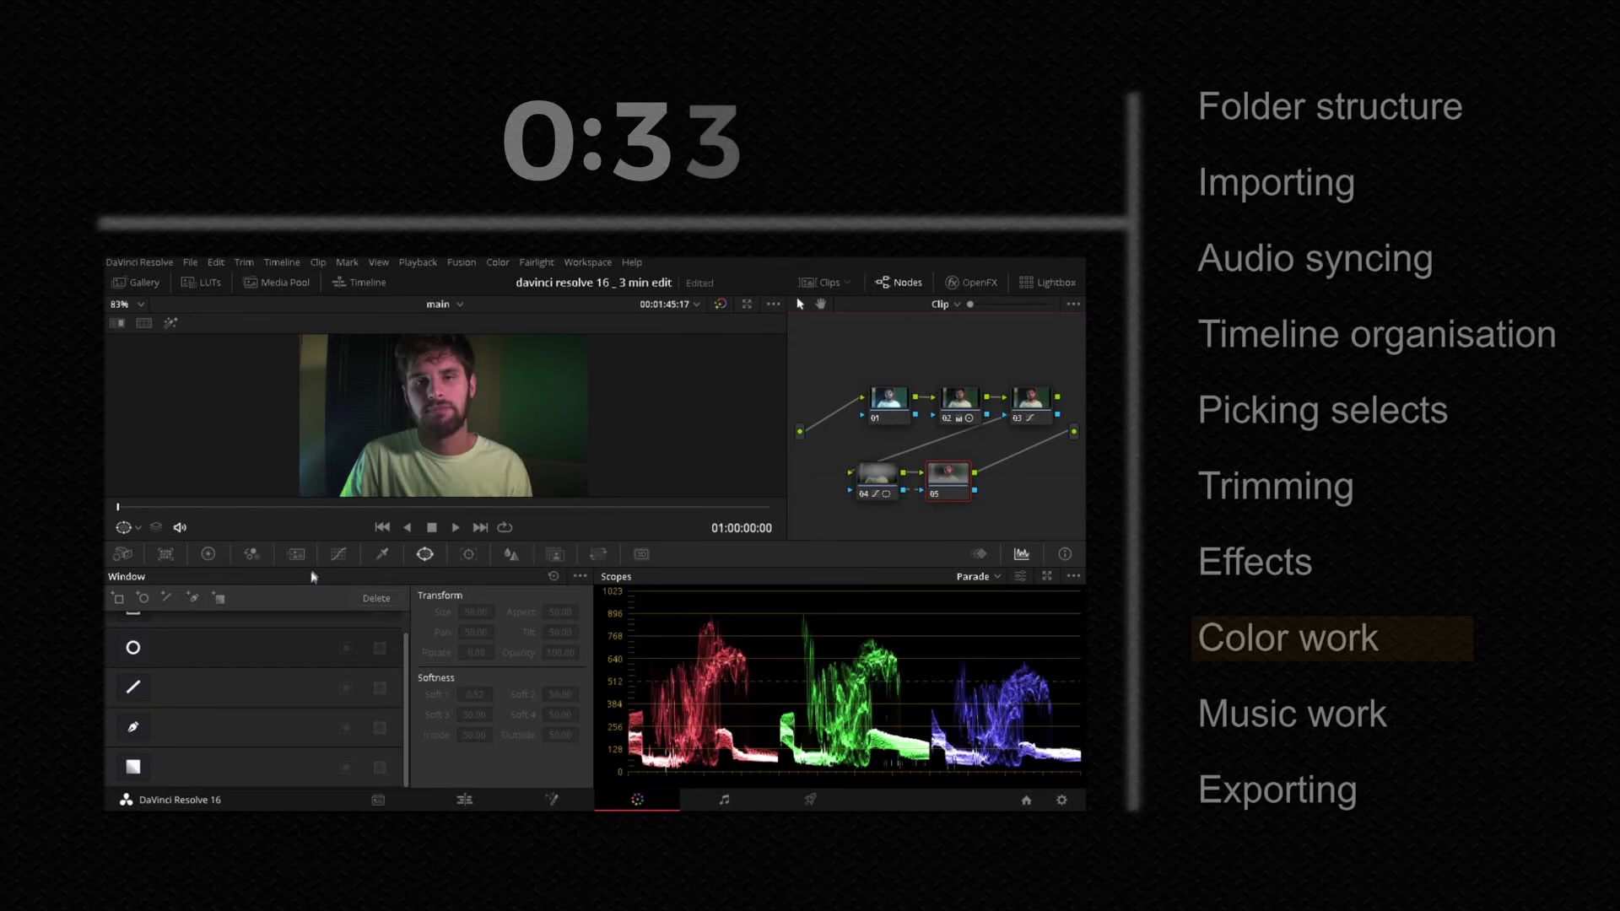
pyautogui.click(339, 553)
pyautogui.moveTo(216, 714); pyautogui.dragTo(217, 693)
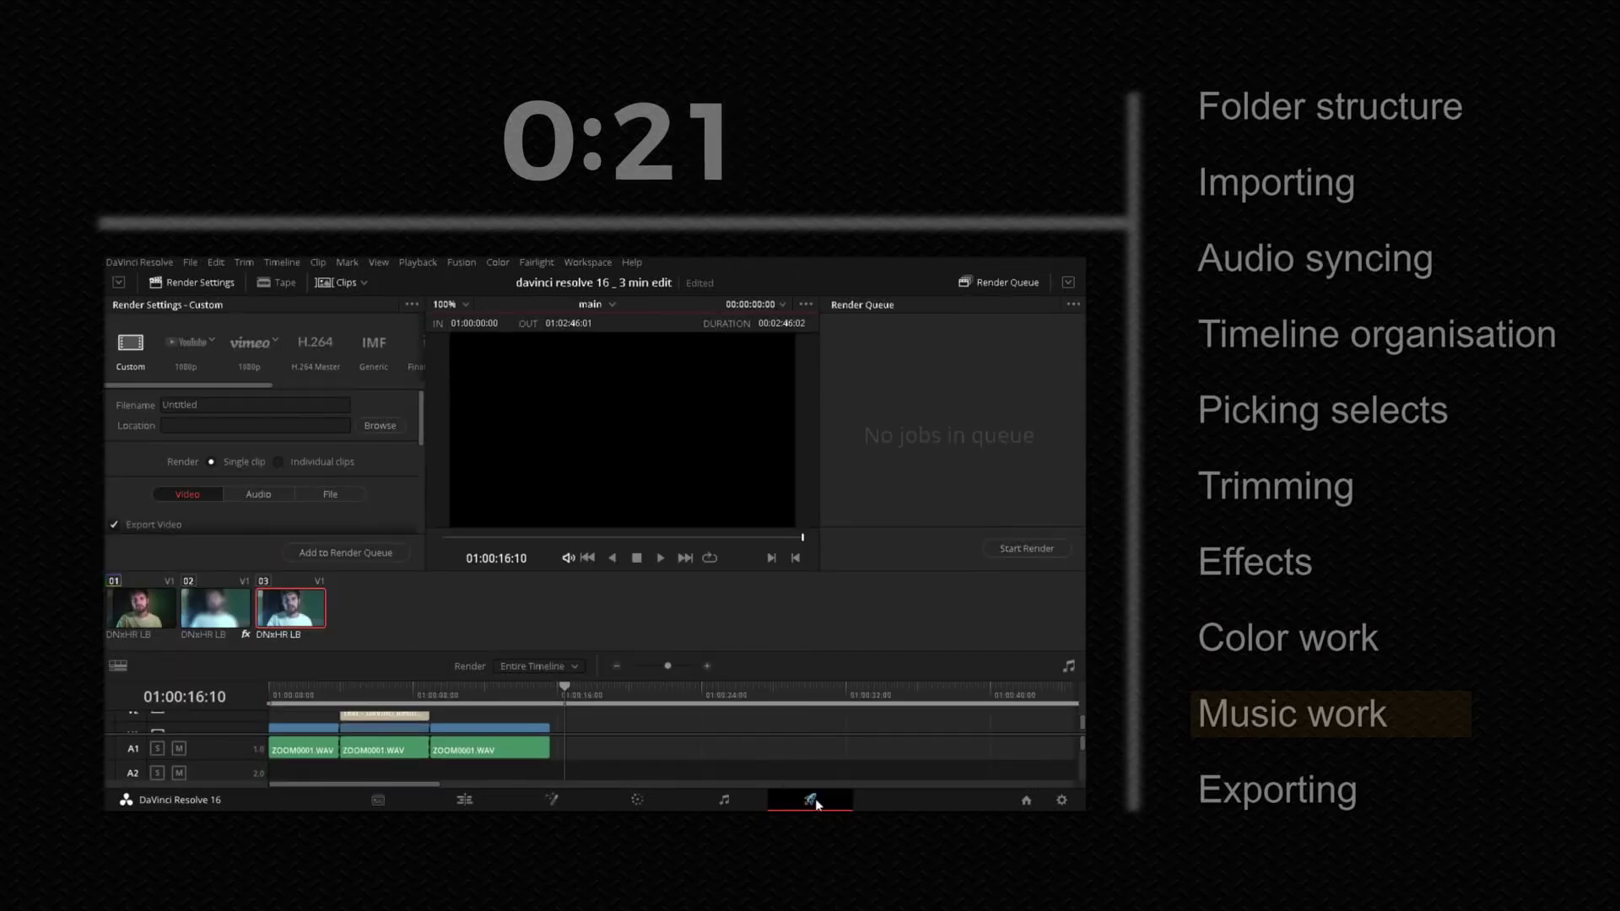
# Step: Set the render out point at 01:00:15:16 and name the output file video_name, saved in the "davinci resolve 16 tutorial 2020" folder
pyautogui.moveTo(543, 687); pyautogui.dragTo(551, 701)
pyautogui.press('o')
pyautogui.click(165, 406)
pyautogui.write('video_')
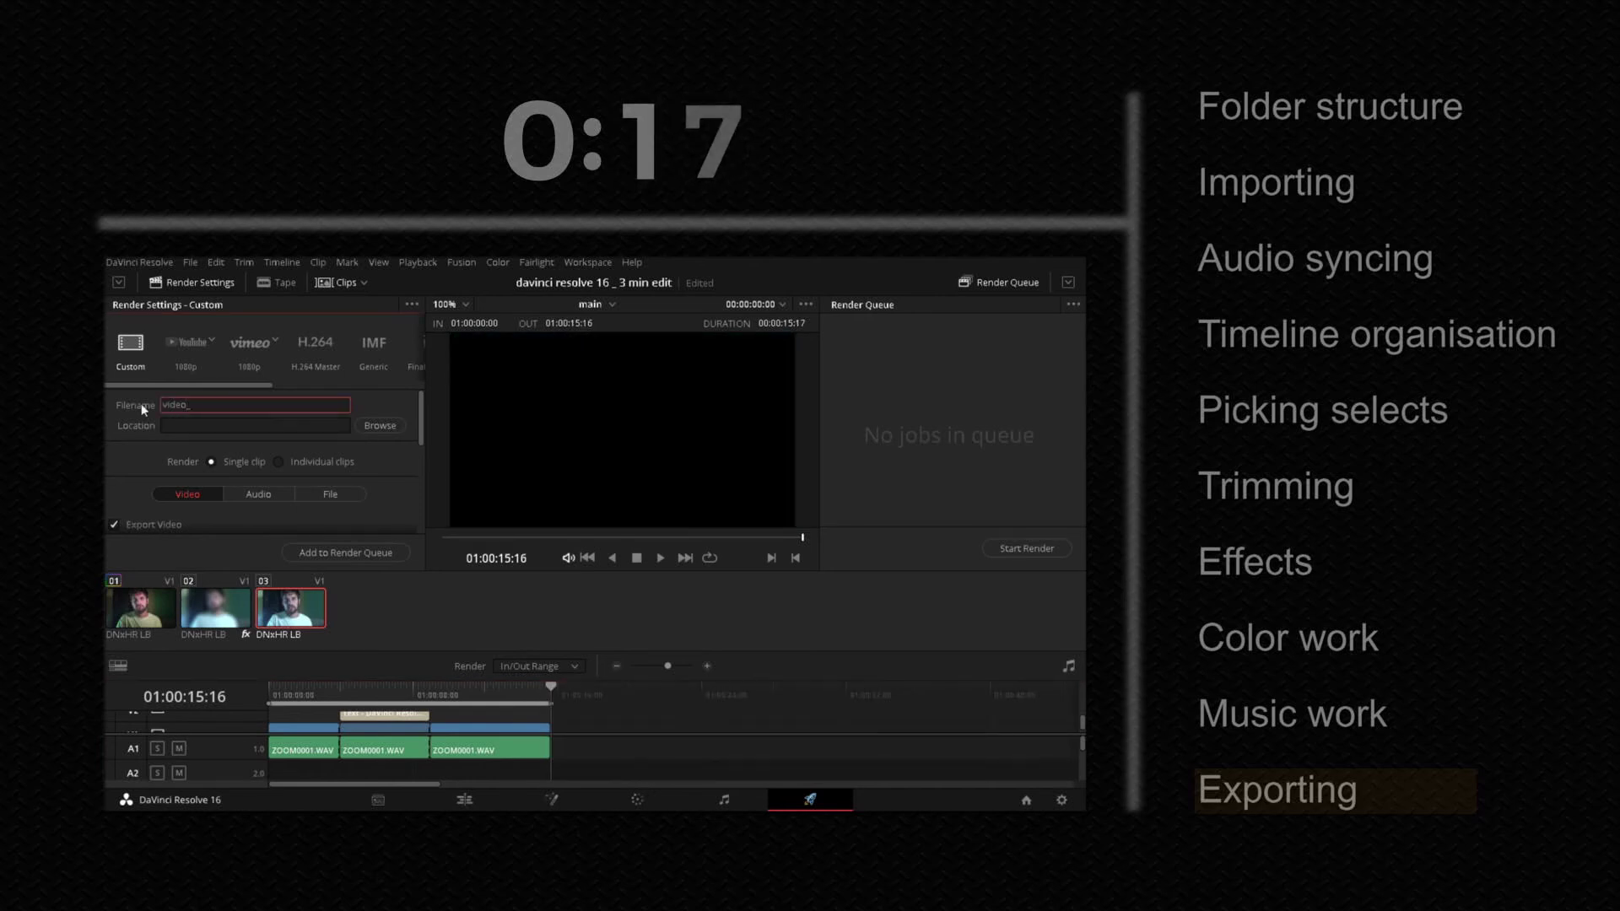
pyautogui.write('name')
pyautogui.press('Return')
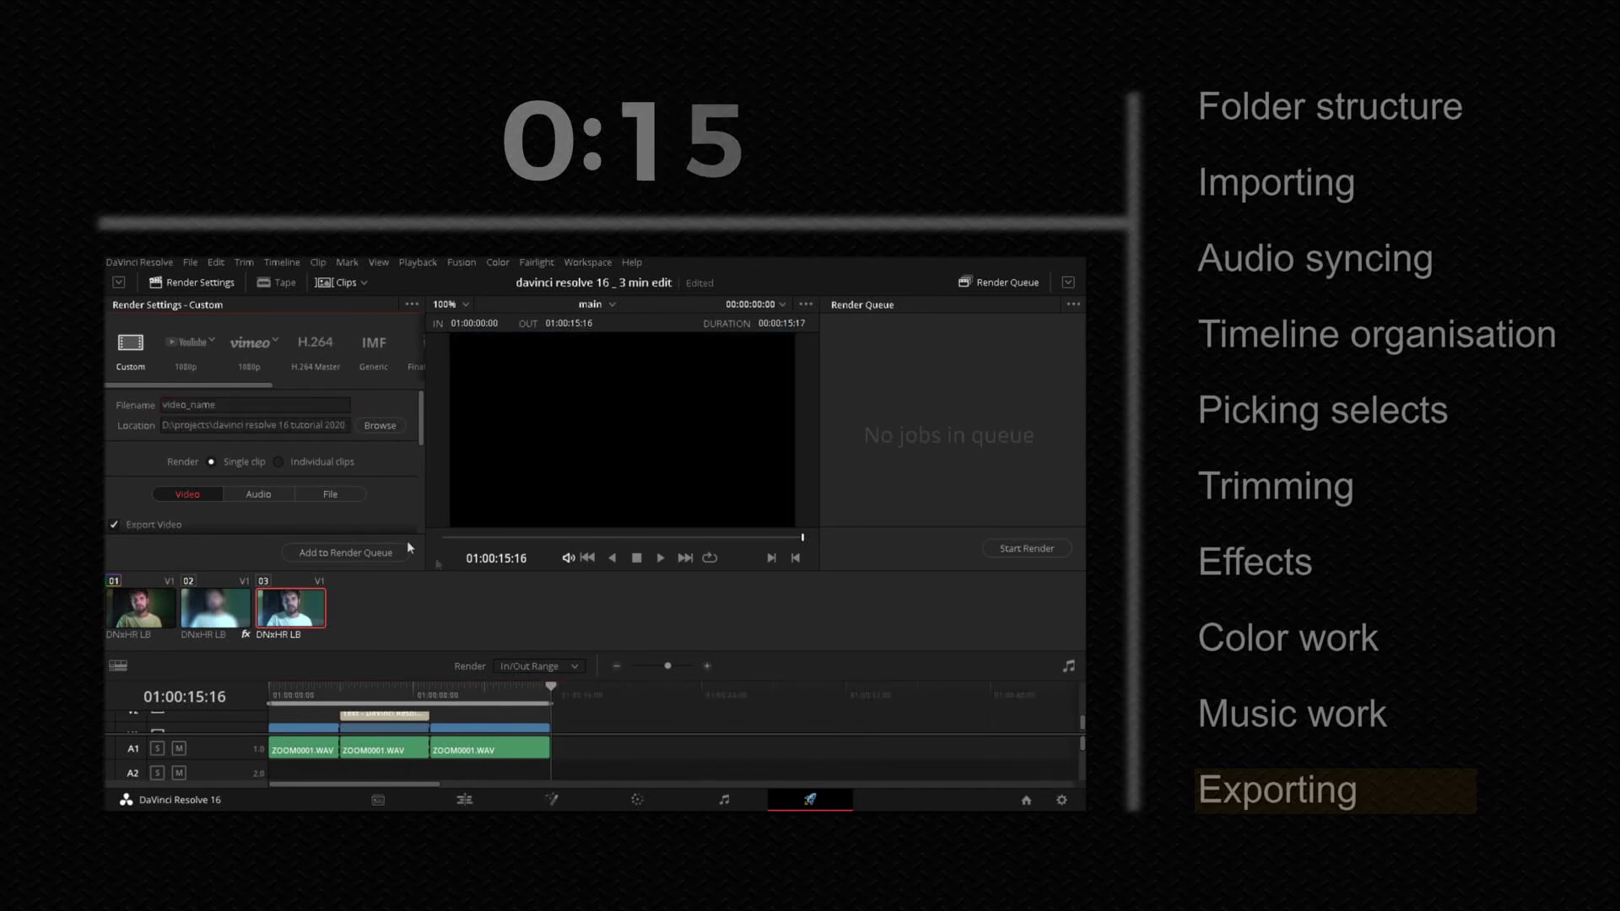
# Step: Set the export to MP4 format with the H.264 codec and enable Network Optimization
pyautogui.scroll(-2, 369, 470)
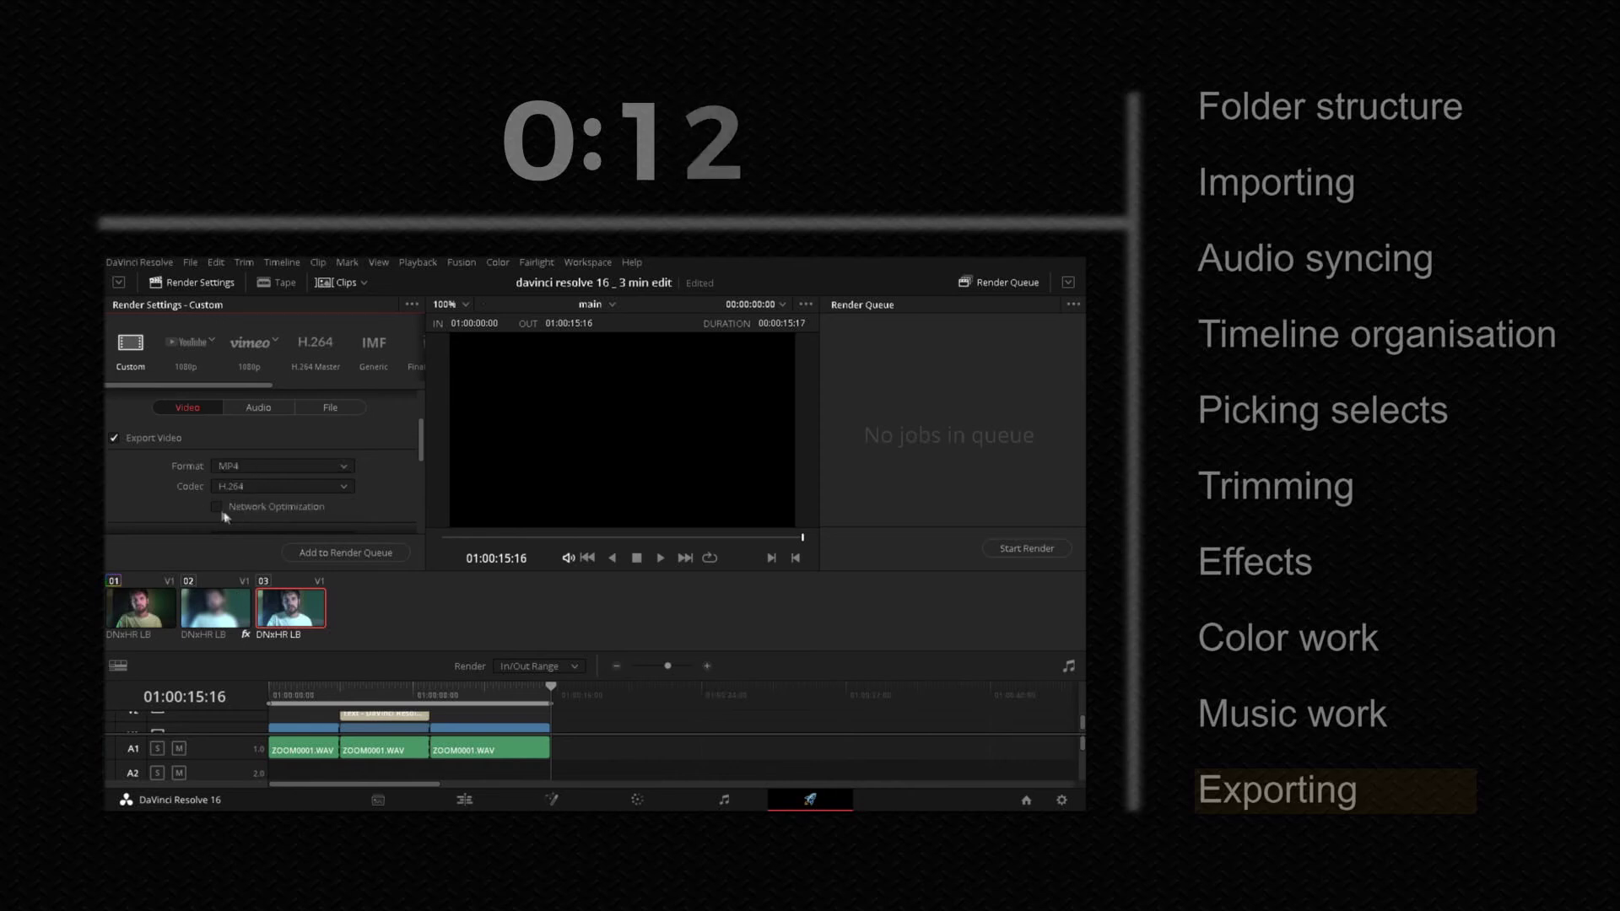
pyautogui.click(217, 507)
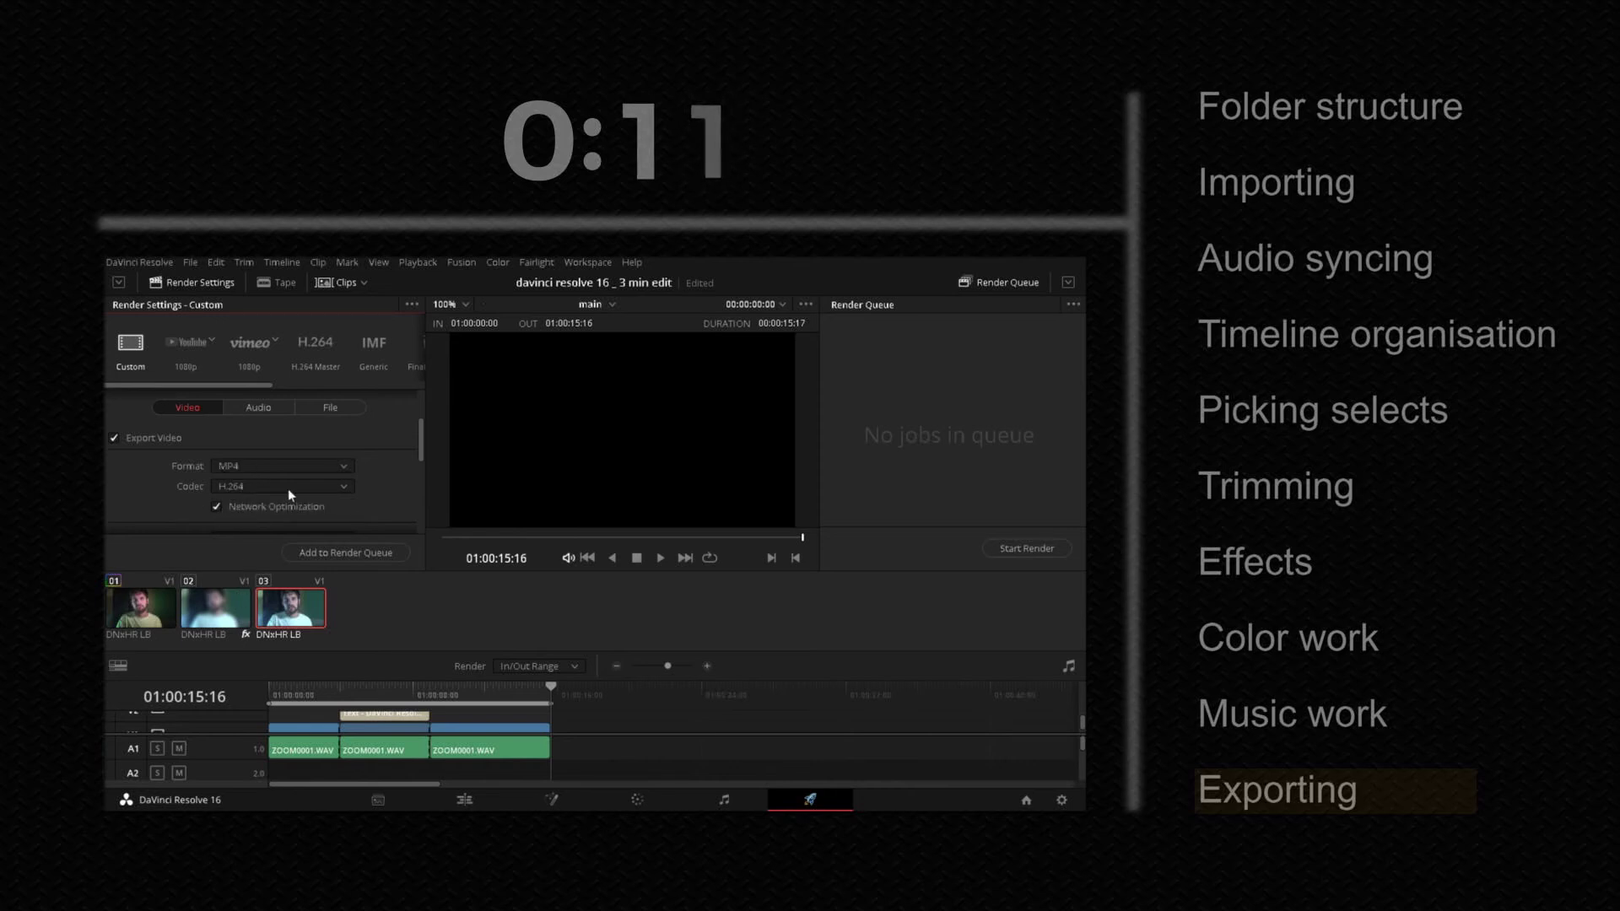
pyautogui.scroll(-2, 270, 481)
pyautogui.scroll(-3, 264, 482)
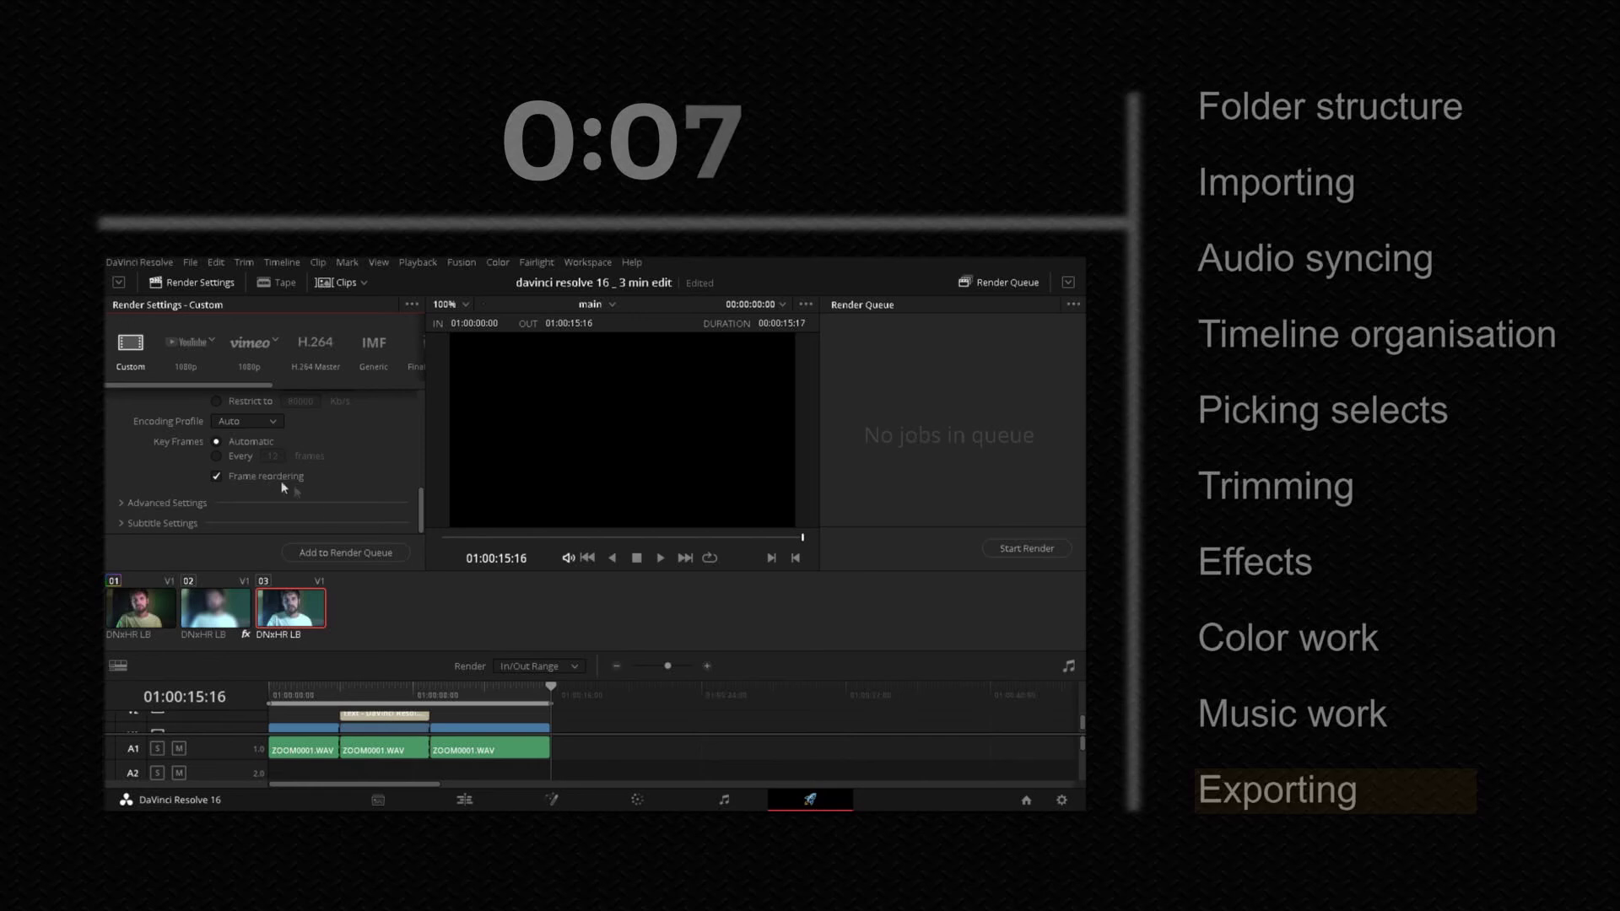
# Step: Add the main timeline export to the render queue and start rendering it
pyautogui.click(346, 553)
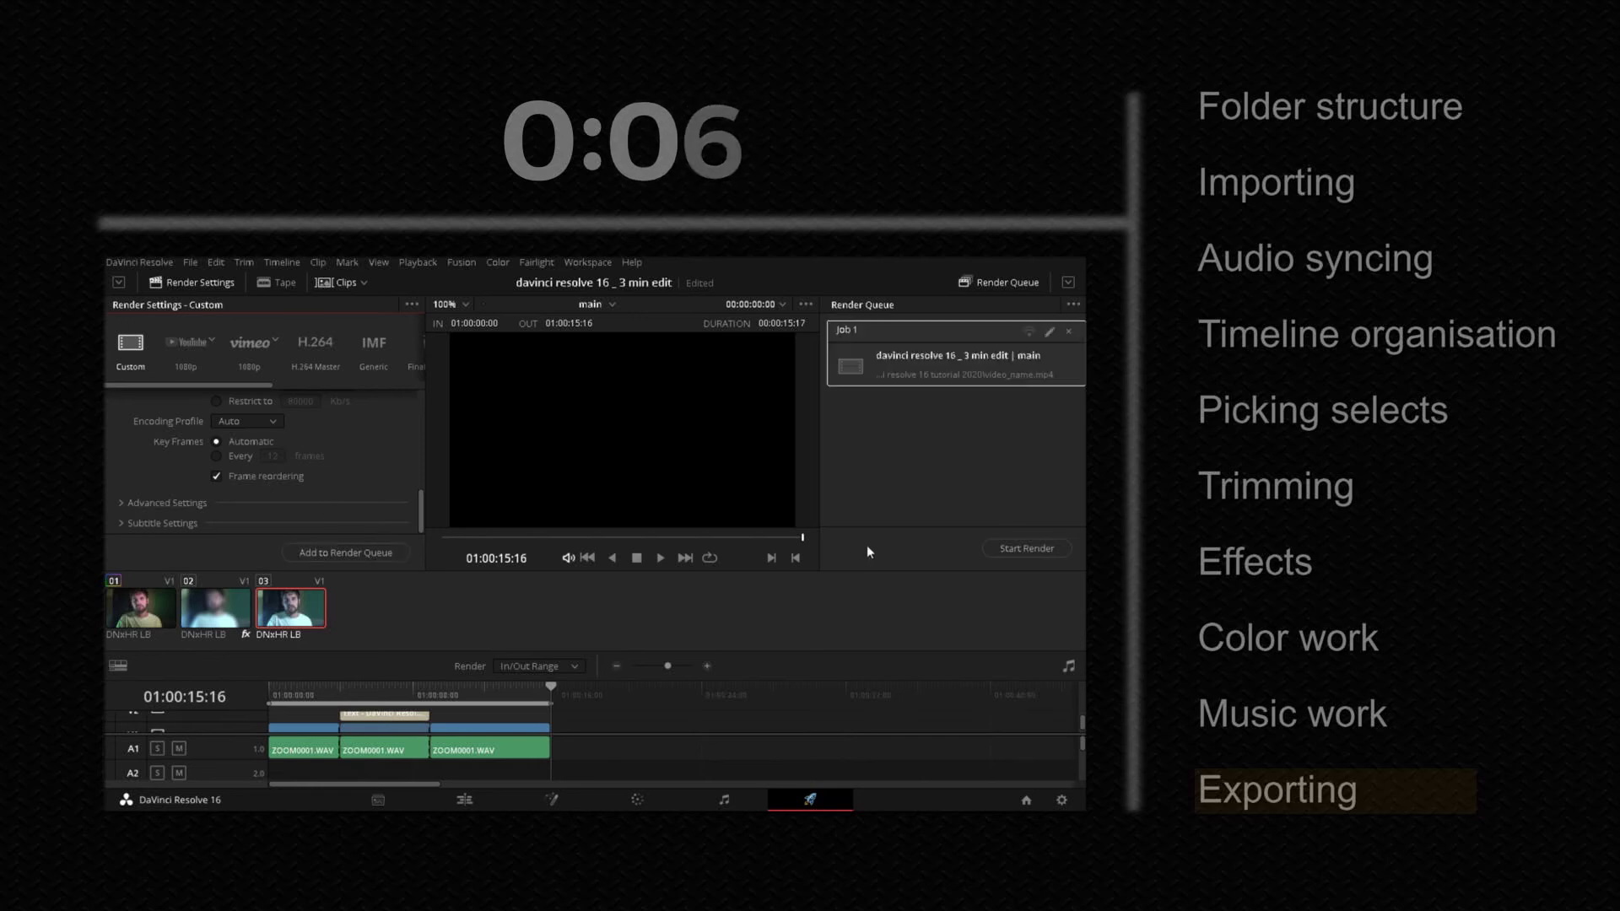
pyautogui.click(1044, 557)
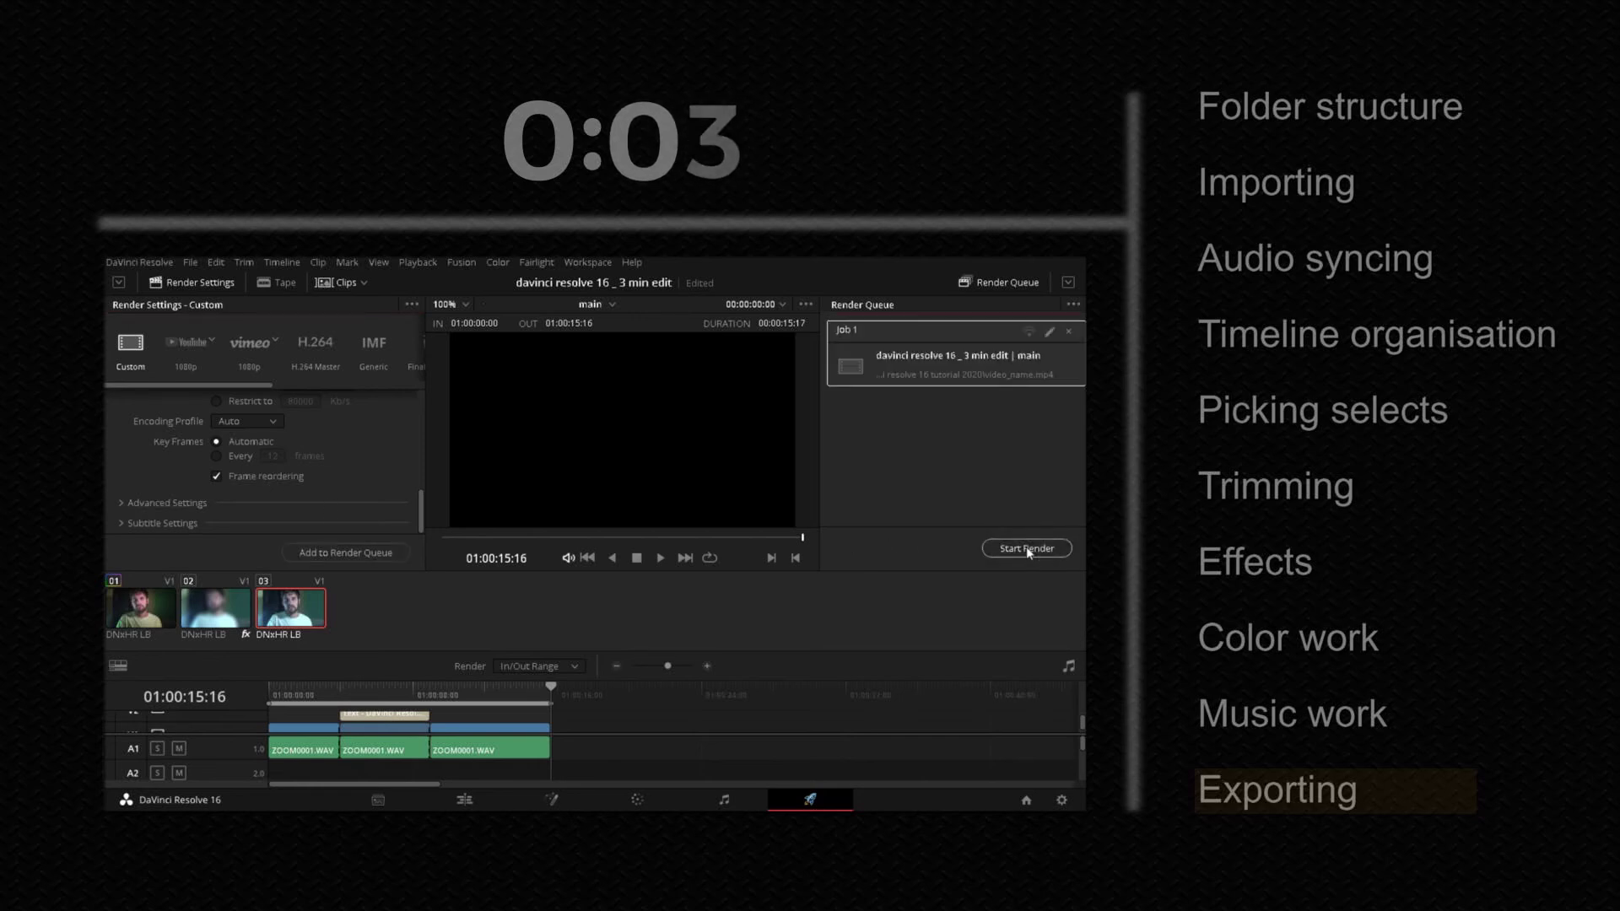